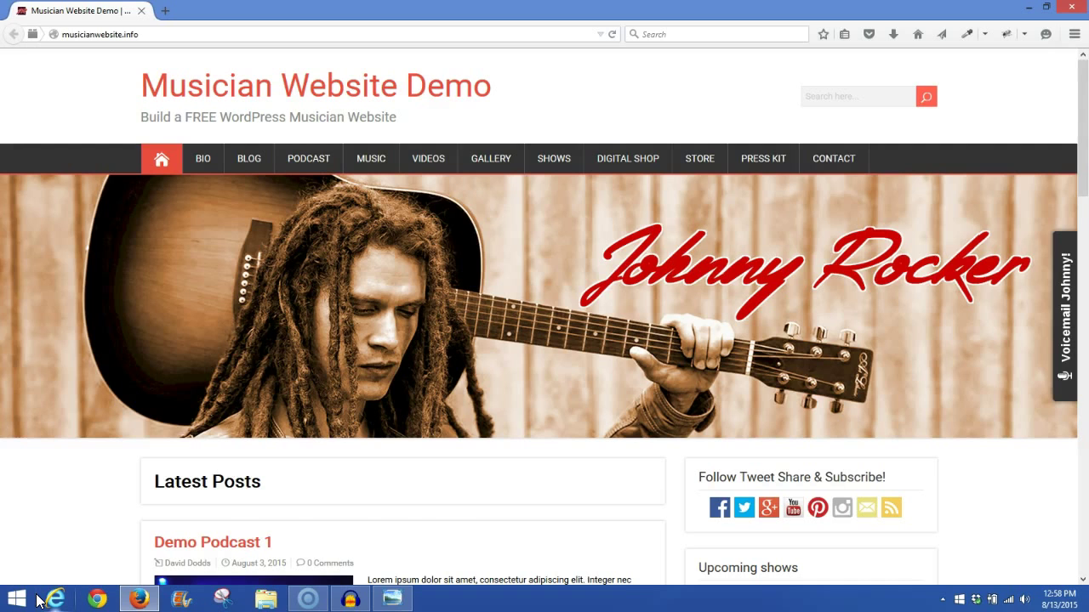
# Step: Switch from the musician demo homepage to the SpeakPipe logo image in Windows Photo Viewer
pyautogui.click(397, 604)
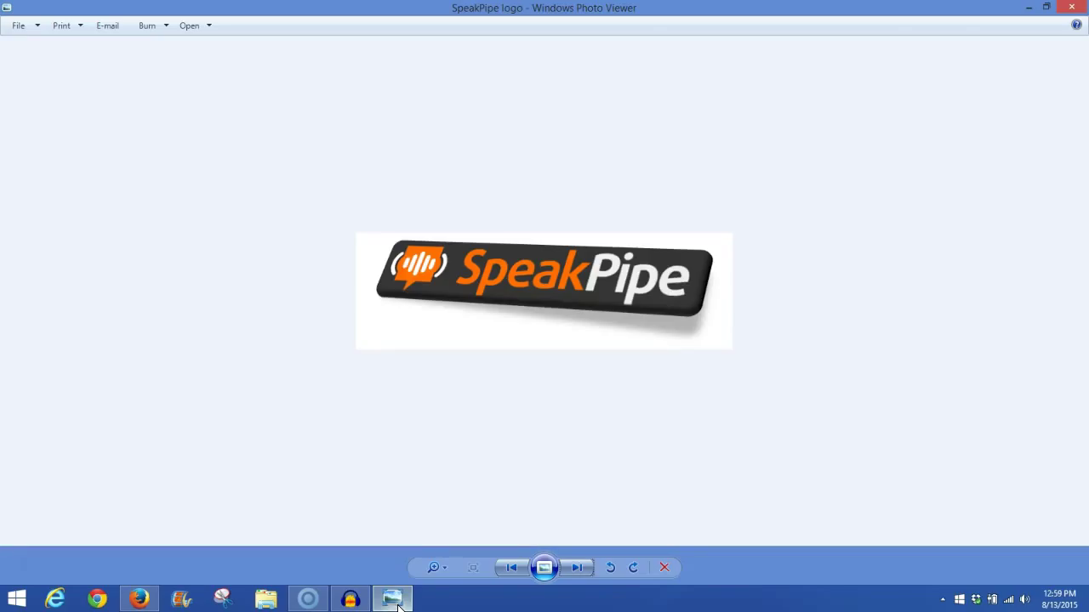
# Step: Minimize the SpeakPipe logo image to bring the Musician Website Demo homepage back
pyautogui.click(397, 604)
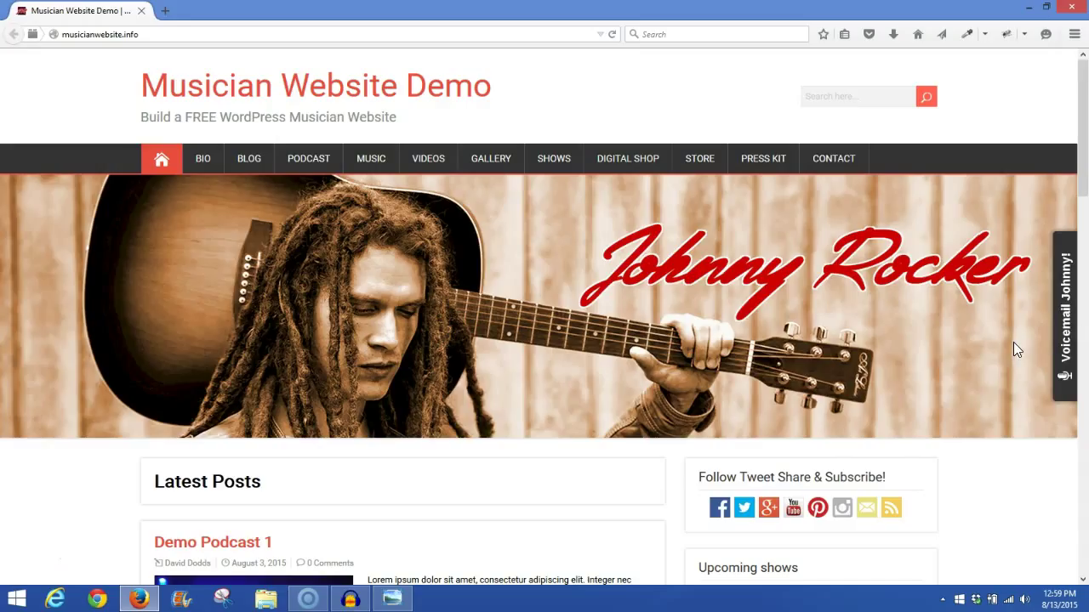
# Step: Open and close the Voicemail Johnny! popup, scroll to the sidebar recorder, then open Contact
pyautogui.click(1069, 328)
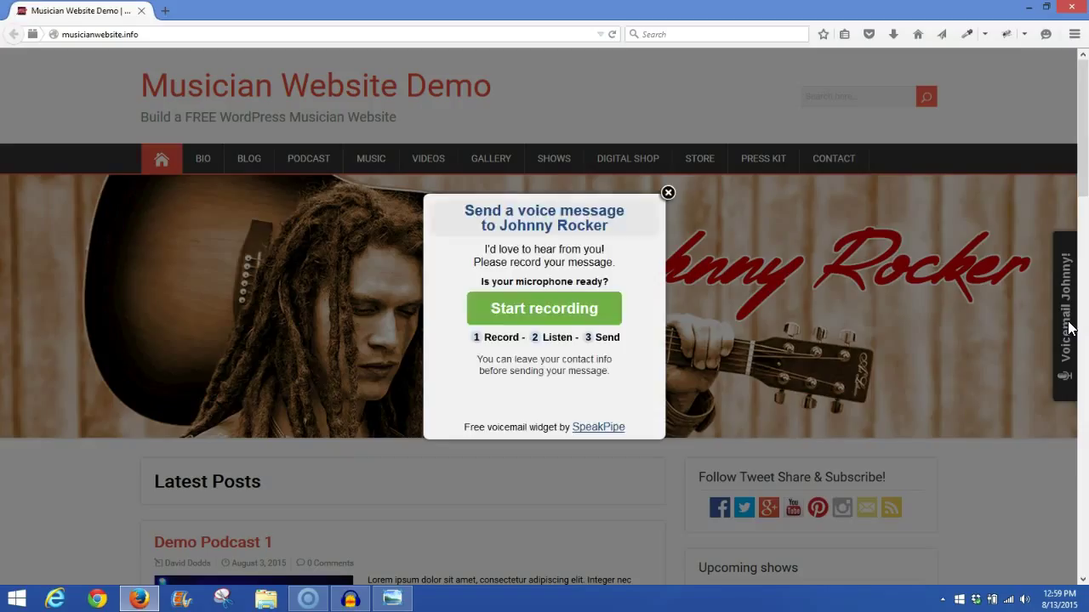
pyautogui.click(667, 192)
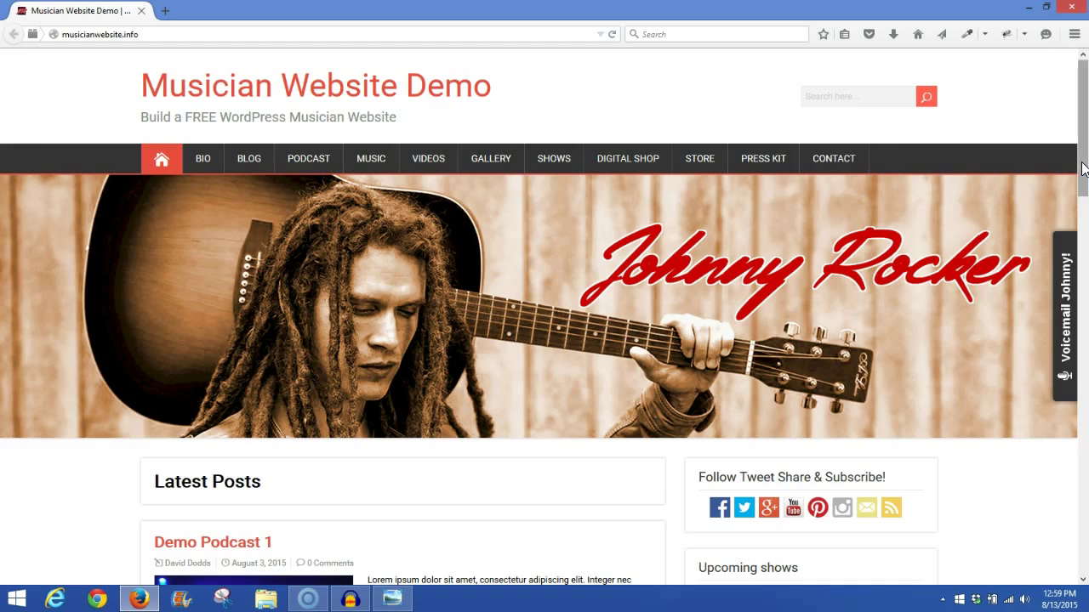
pyautogui.moveTo(1083, 168); pyautogui.dragTo(1083, 510)
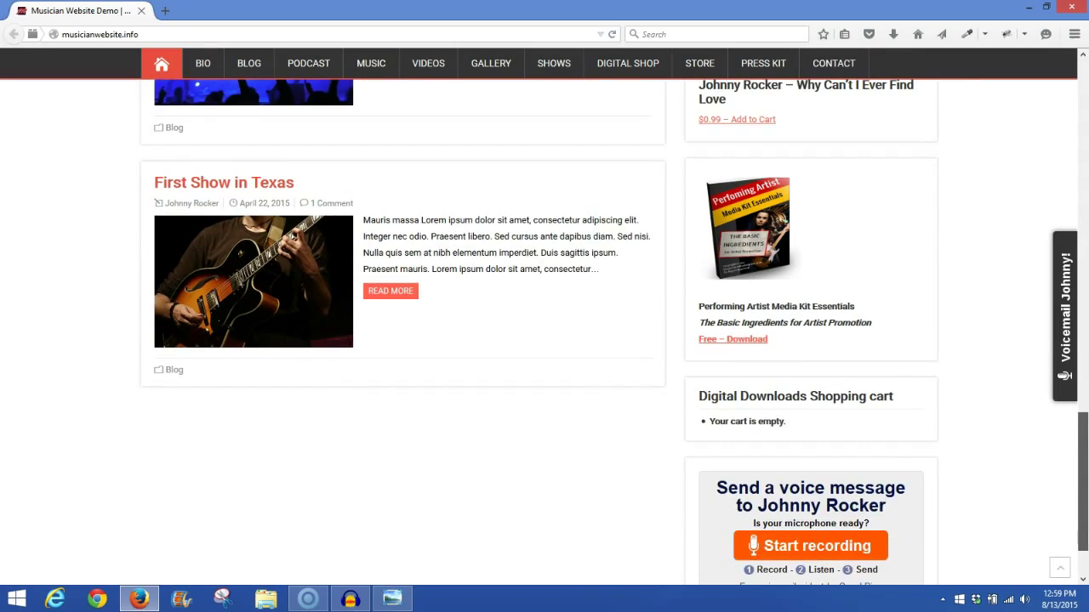
pyautogui.scroll(-2, 841, 527)
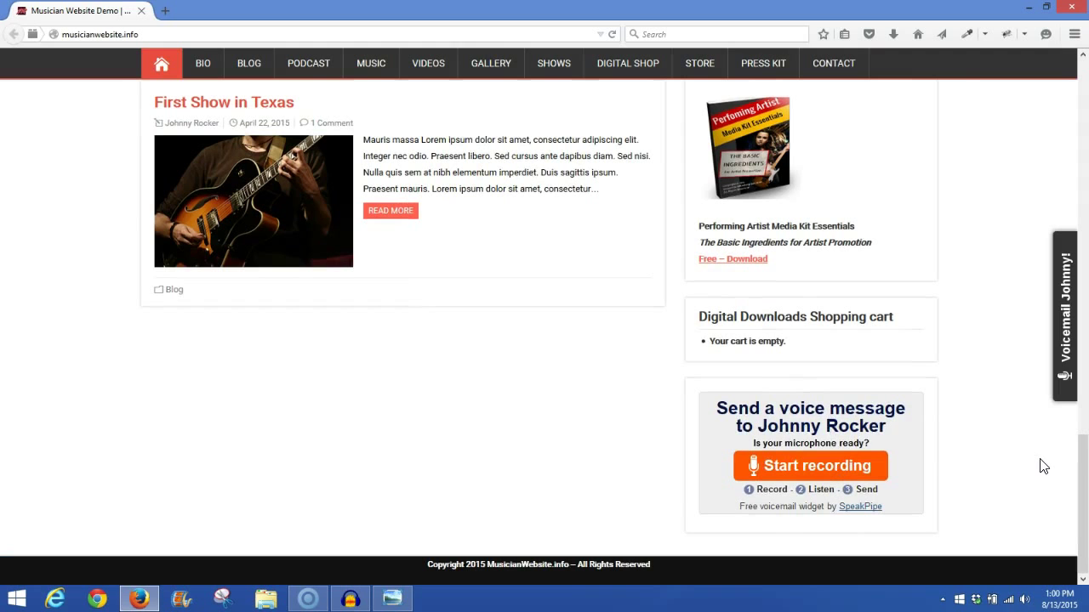
pyautogui.moveTo(1086, 493); pyautogui.dragTo(1087, 98)
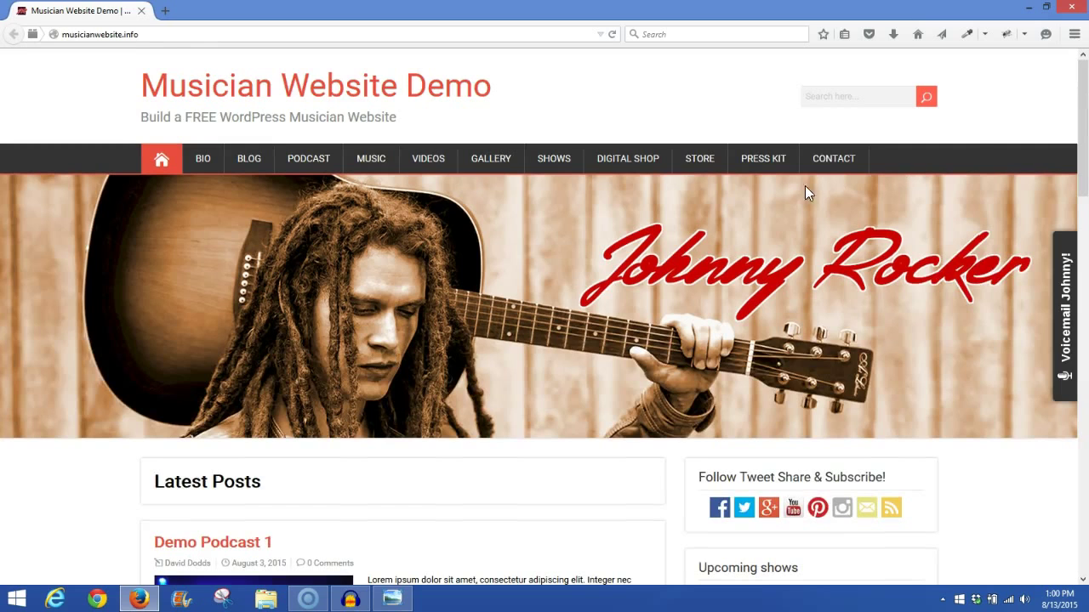
pyautogui.click(839, 168)
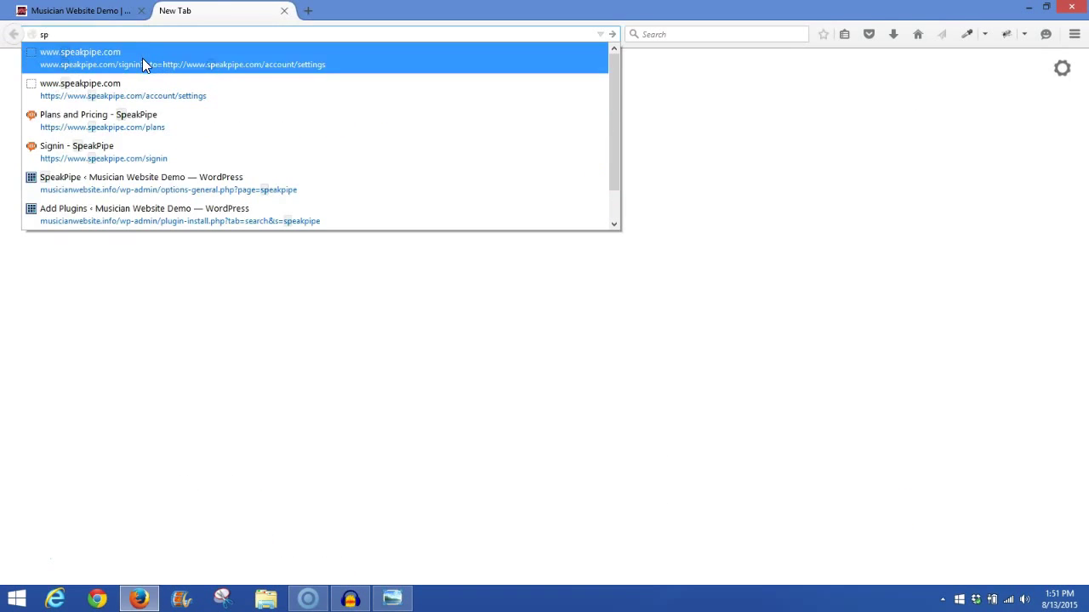
# Step: Go to speakpipe.com, browse the plans under Get started, and sign up for the free plan
pyautogui.click(142, 58)
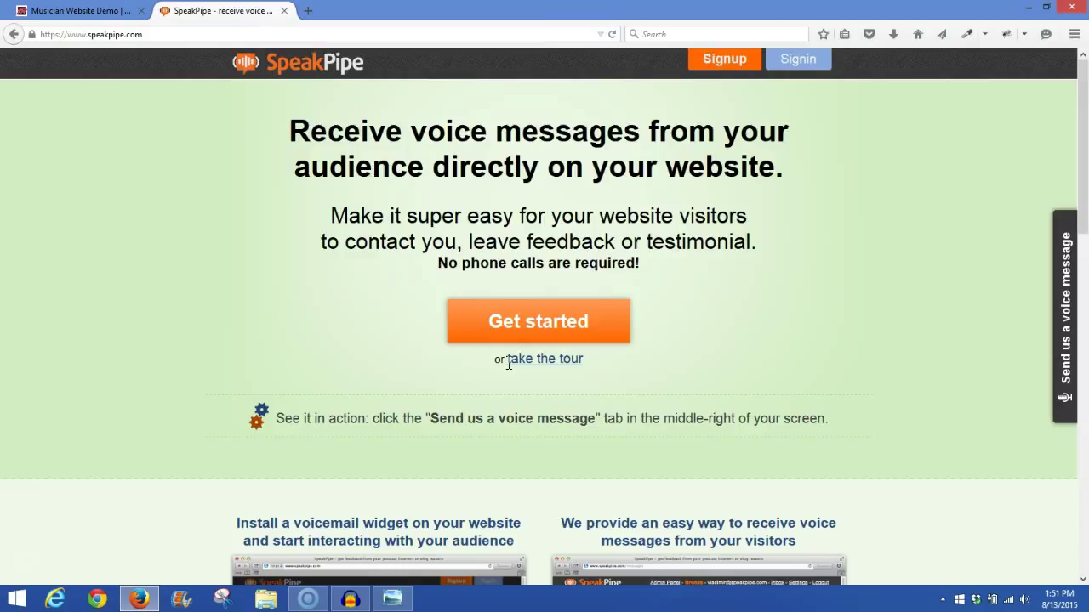
pyautogui.click(534, 329)
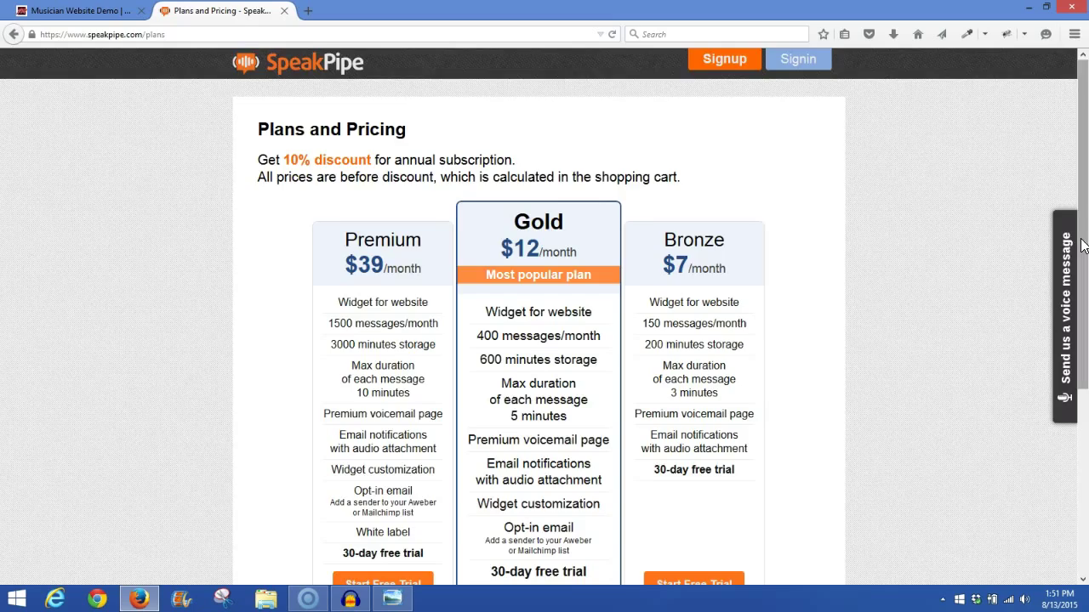
pyautogui.moveTo(1082, 246); pyautogui.dragTo(1086, 290)
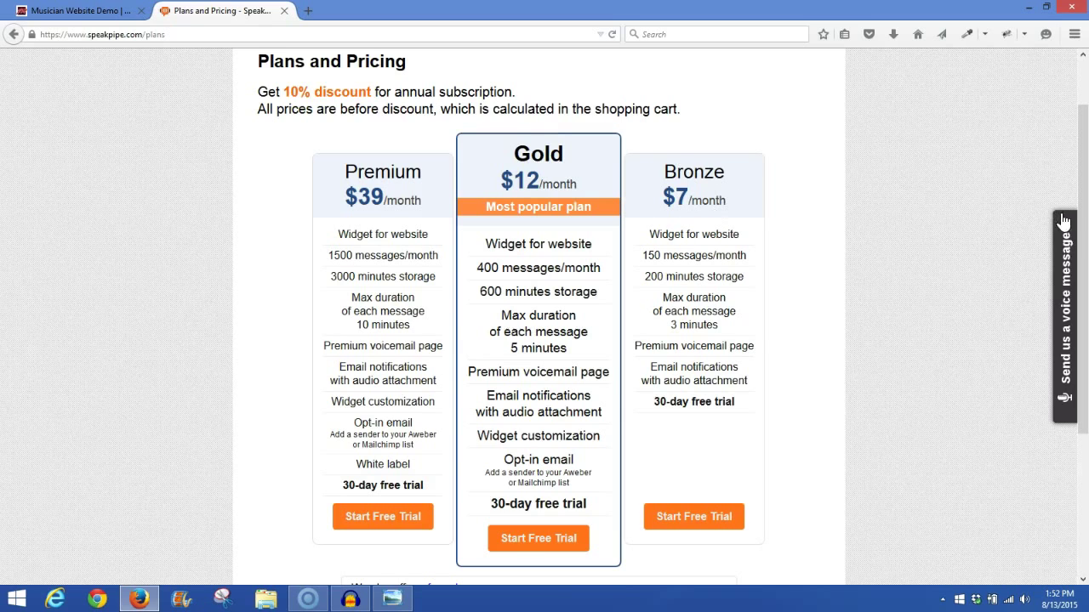
pyautogui.moveTo(1086, 225); pyautogui.dragTo(1087, 374)
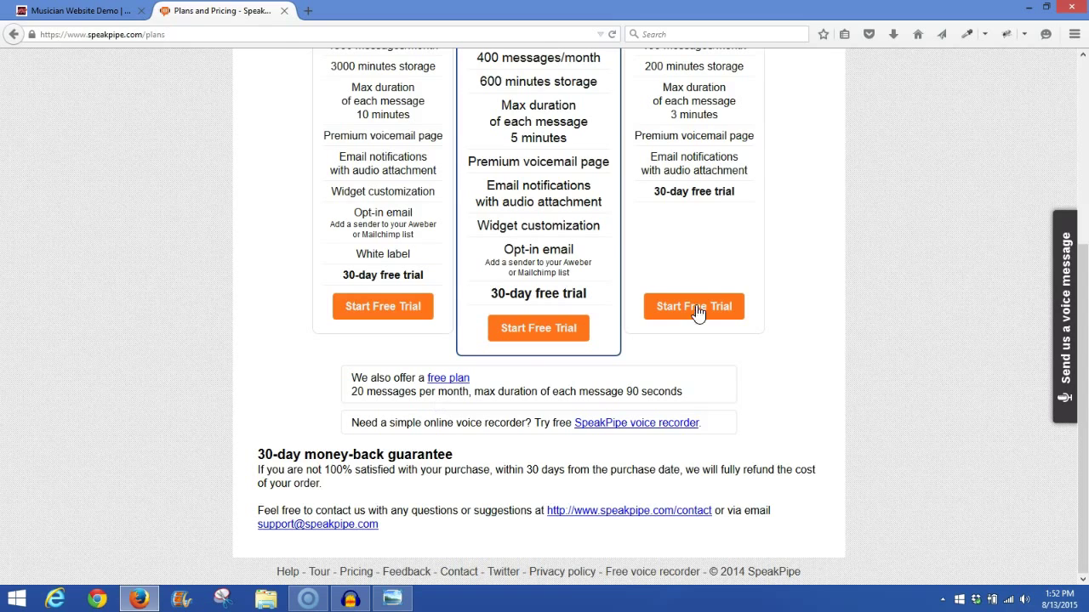
pyautogui.moveTo(1083, 327); pyautogui.dragTo(1084, 305)
pyautogui.click(458, 386)
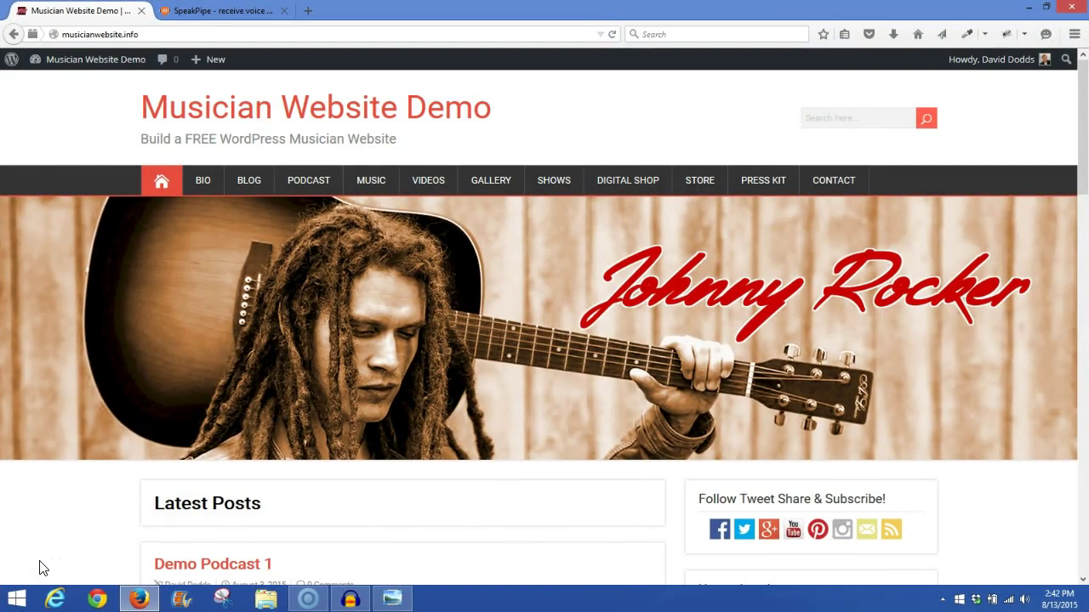
# Step: Go to the wp-admin dashboard and open Plugins > Add New
pyautogui.click(72, 65)
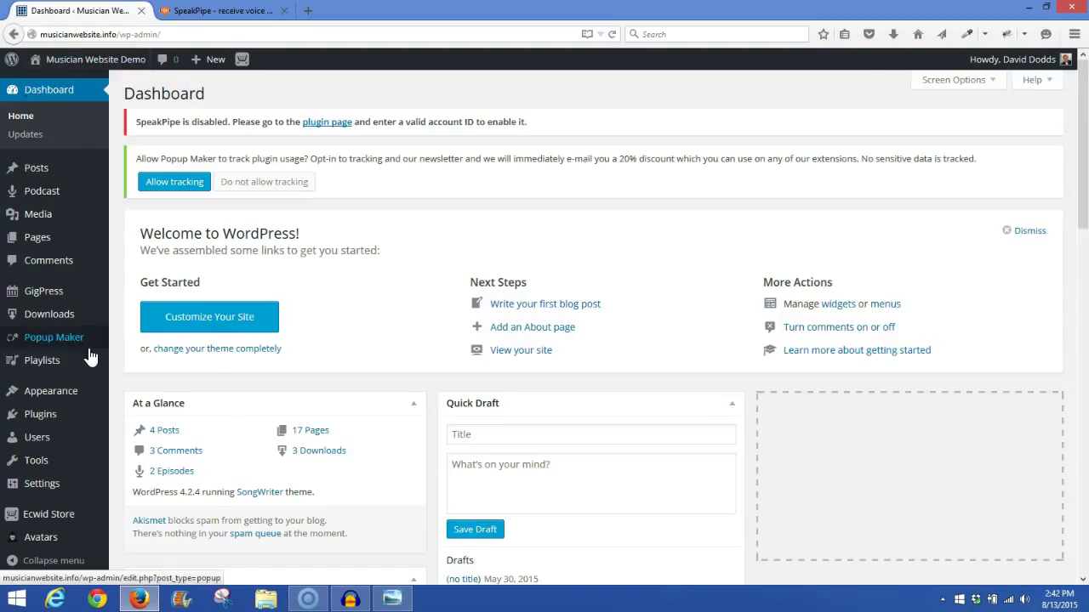
pyautogui.moveTo(64, 470)
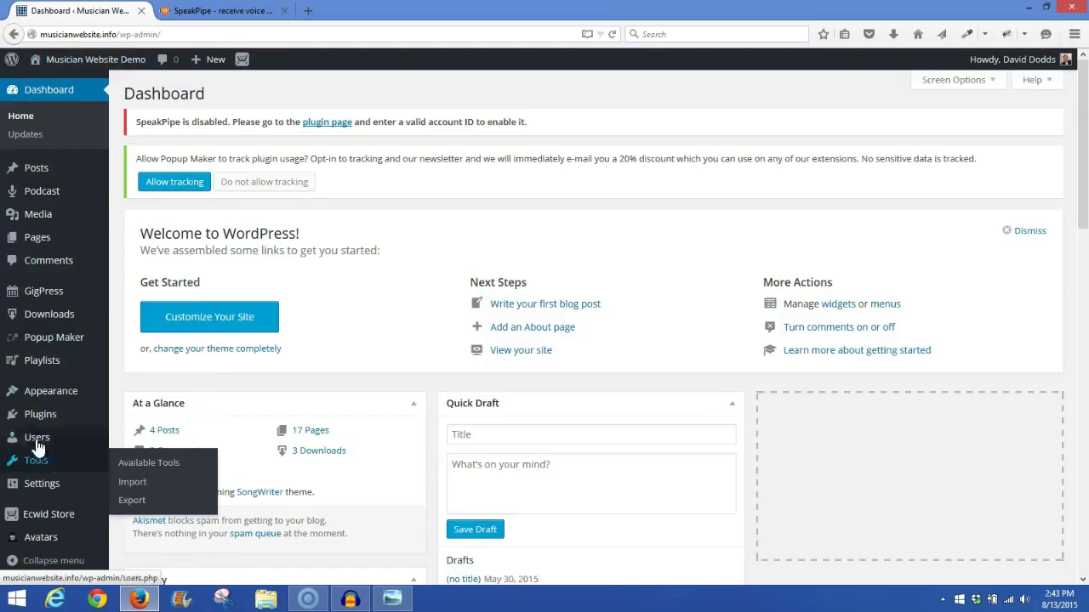
pyautogui.moveTo(34, 421)
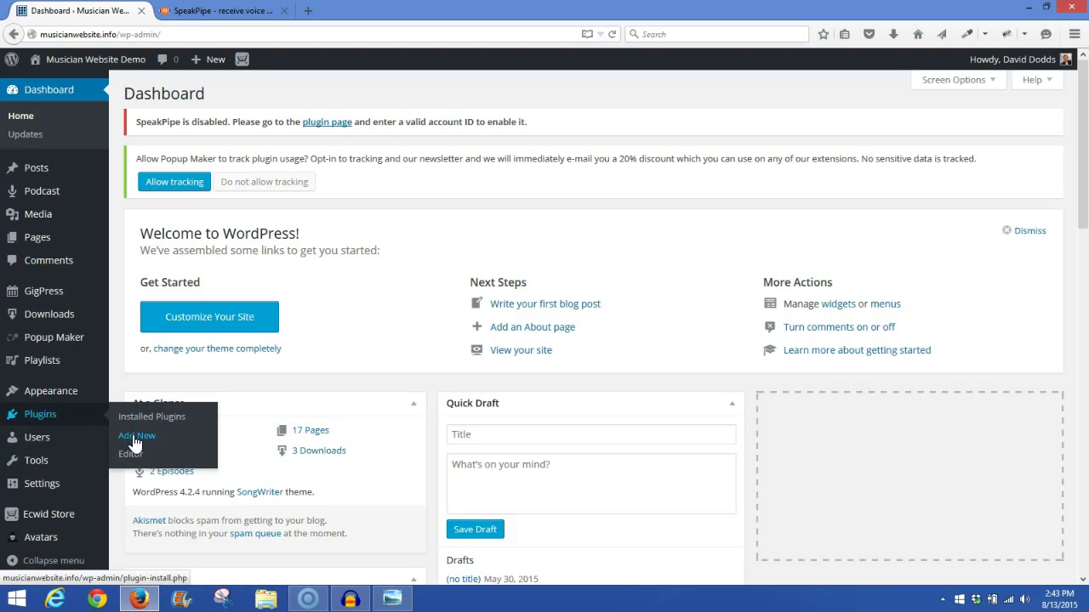
pyautogui.click(134, 442)
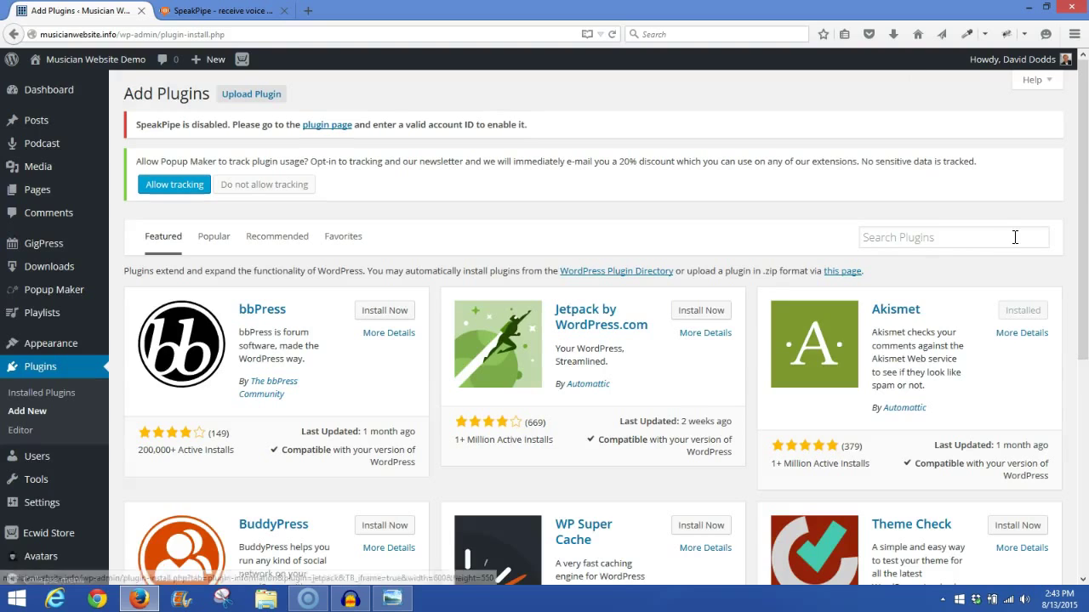
# Step: Search plugins for 'speakpipe', confirming SpeakPipe – Voicemail for Websites is already installed
pyautogui.click(934, 239)
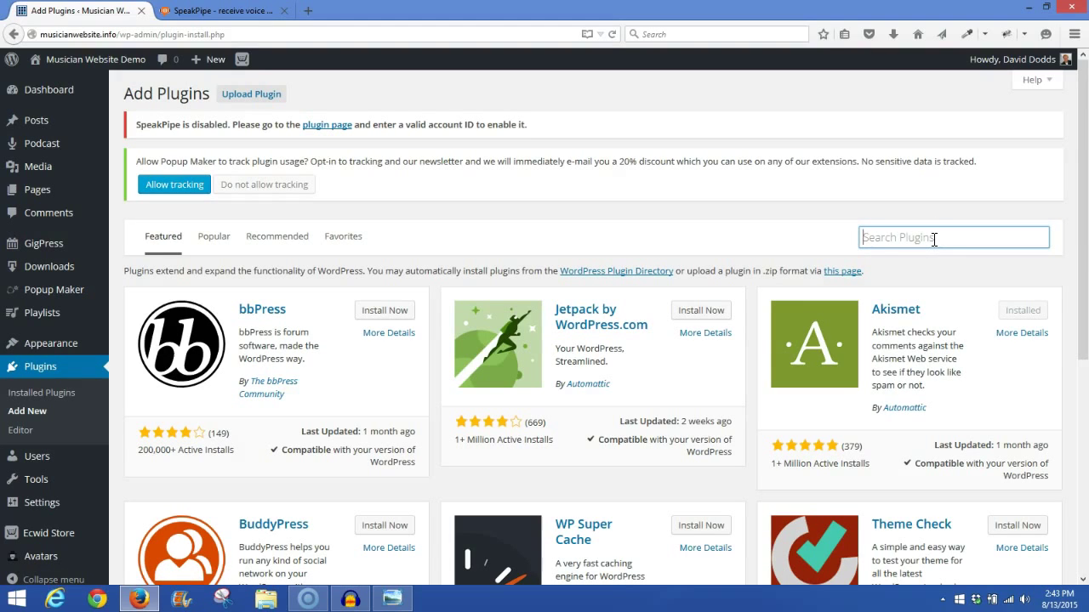
pyautogui.write('s')
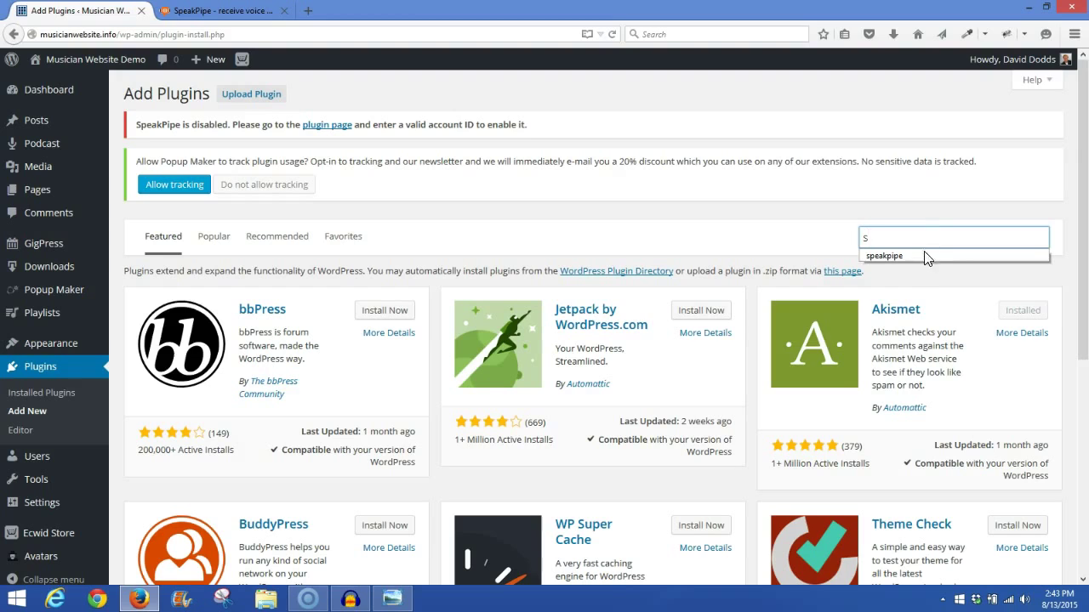
pyautogui.click(923, 257)
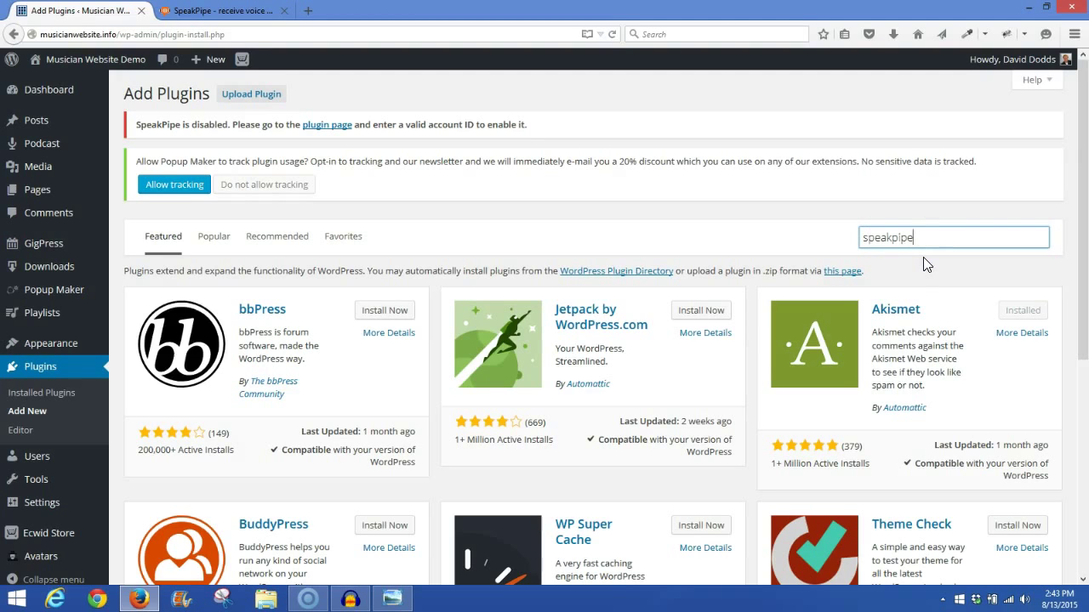
pyautogui.press('Return')
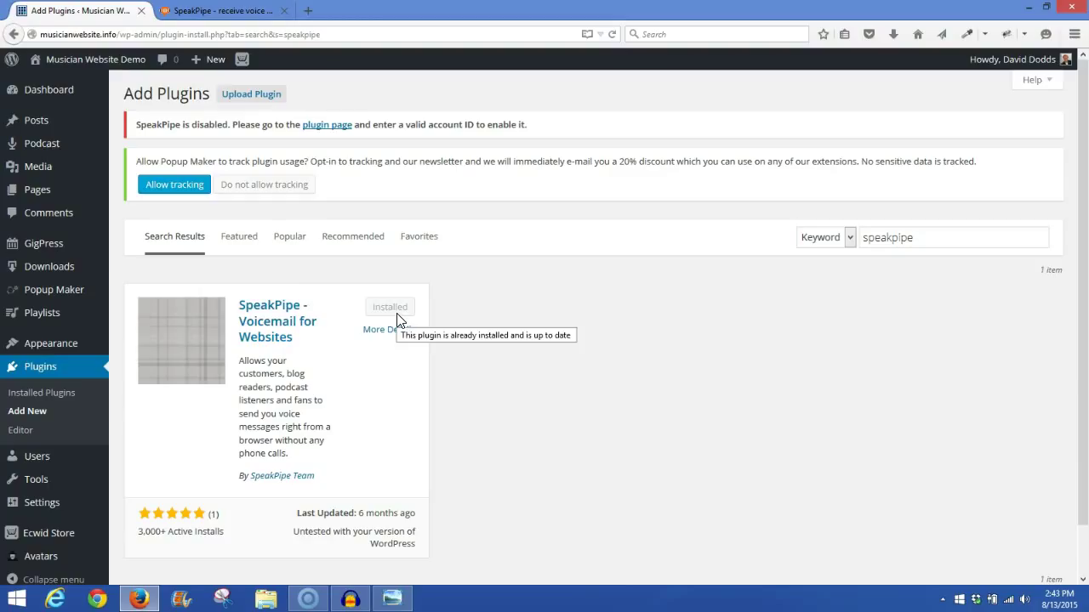
pyautogui.moveTo(54, 289)
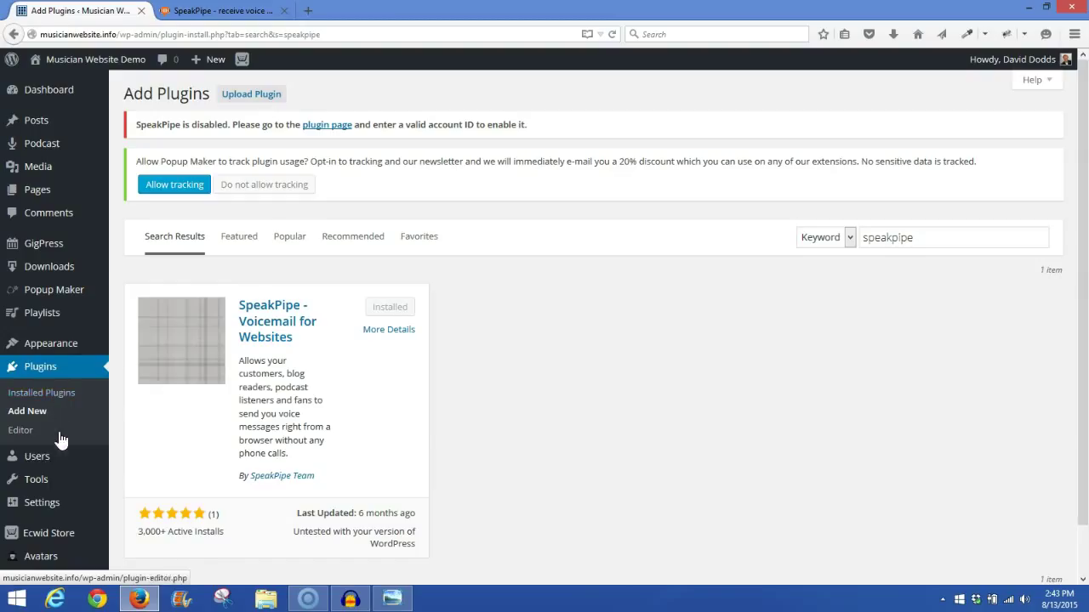
pyautogui.moveTo(61, 507)
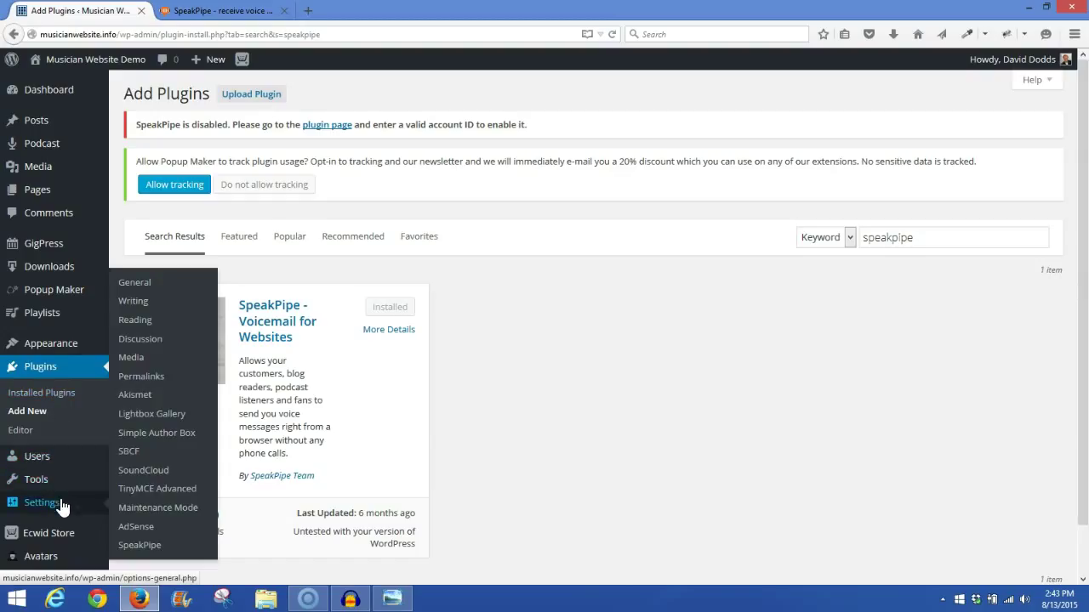
# Step: Open Settings > SpeakPipe to reach the plugin's empty account ID page
pyautogui.click(141, 547)
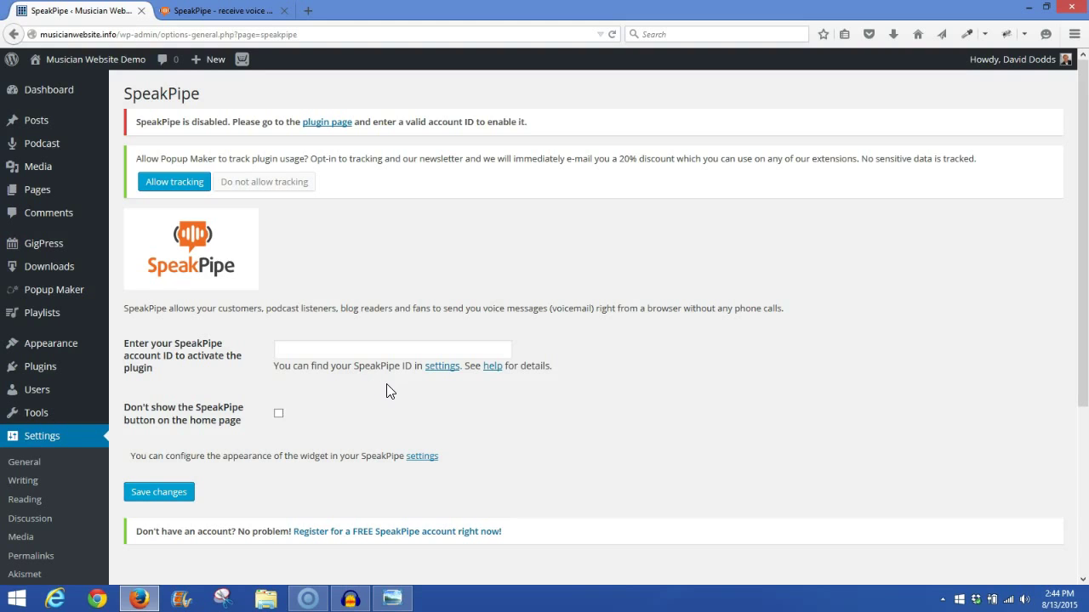
# Step: Sign out and back into SpeakPipe, then open Settings > Account to see the account ID
pyautogui.click(440, 371)
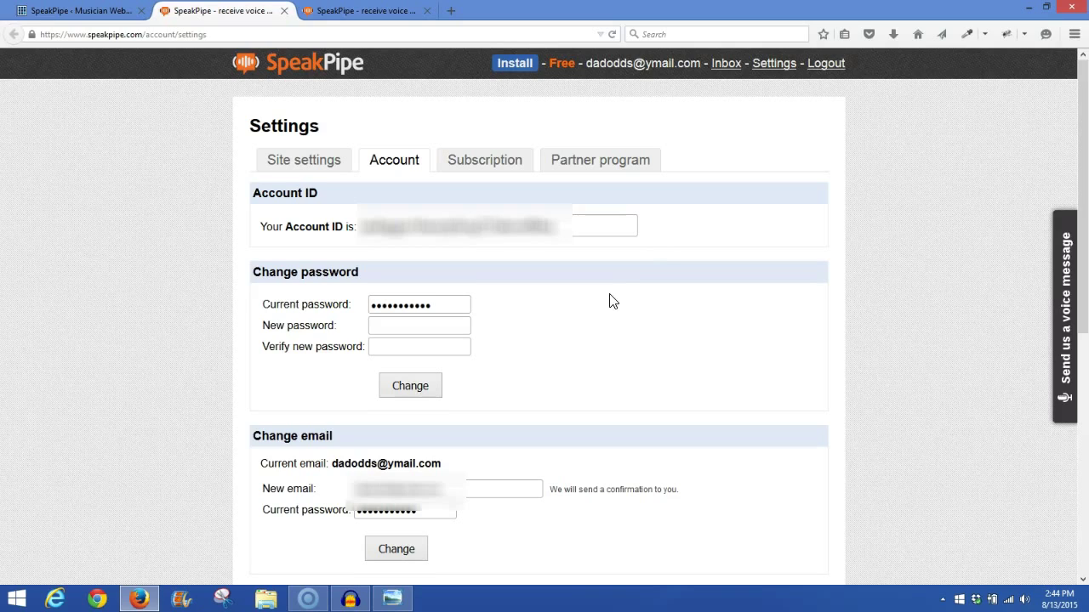
pyautogui.click(829, 68)
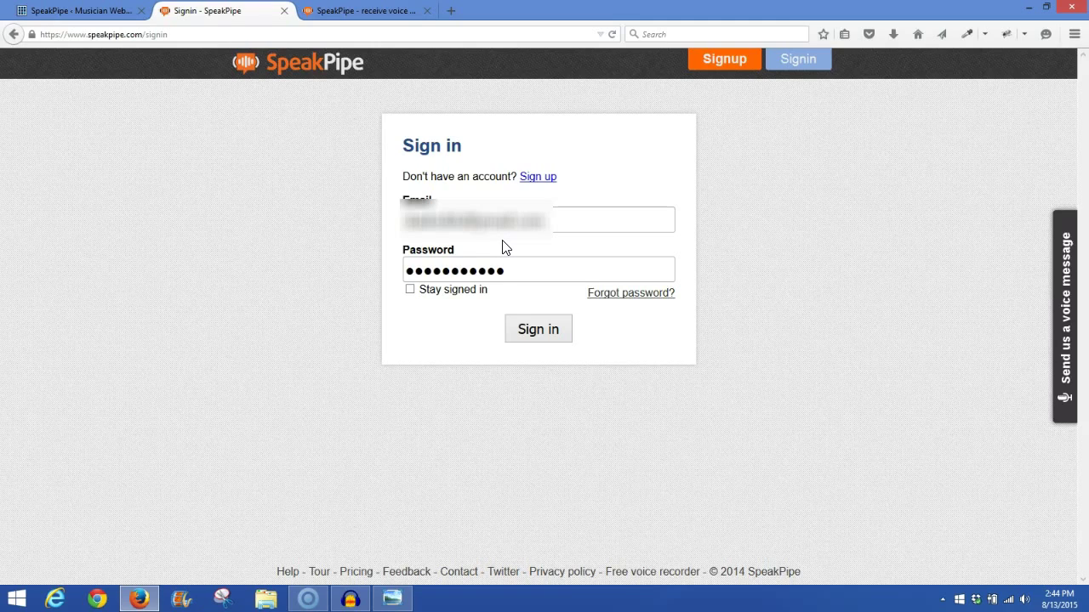
pyautogui.click(539, 331)
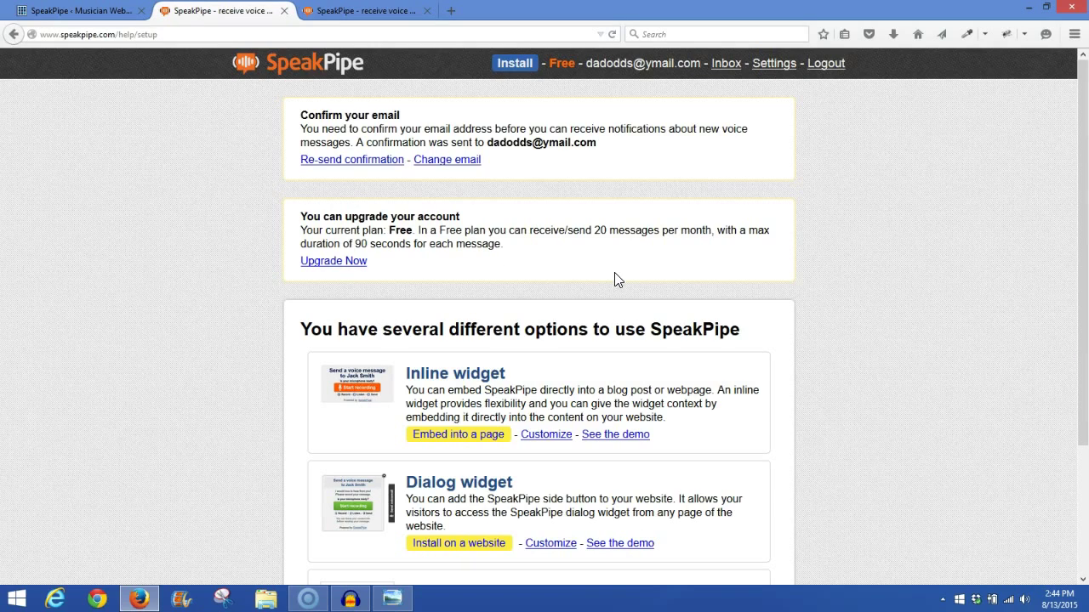
pyautogui.click(771, 73)
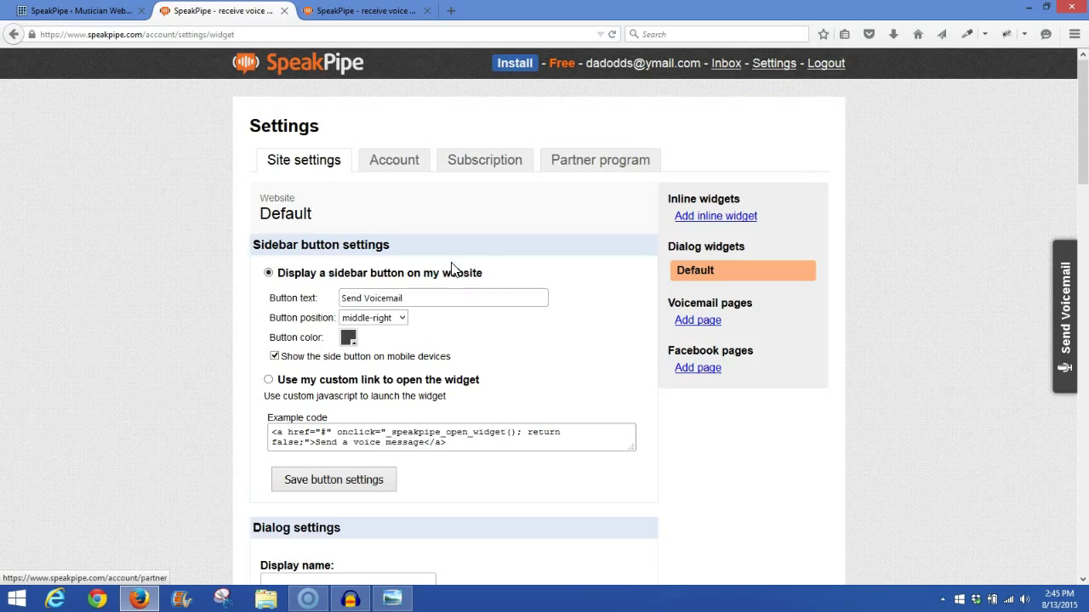
pyautogui.click(394, 161)
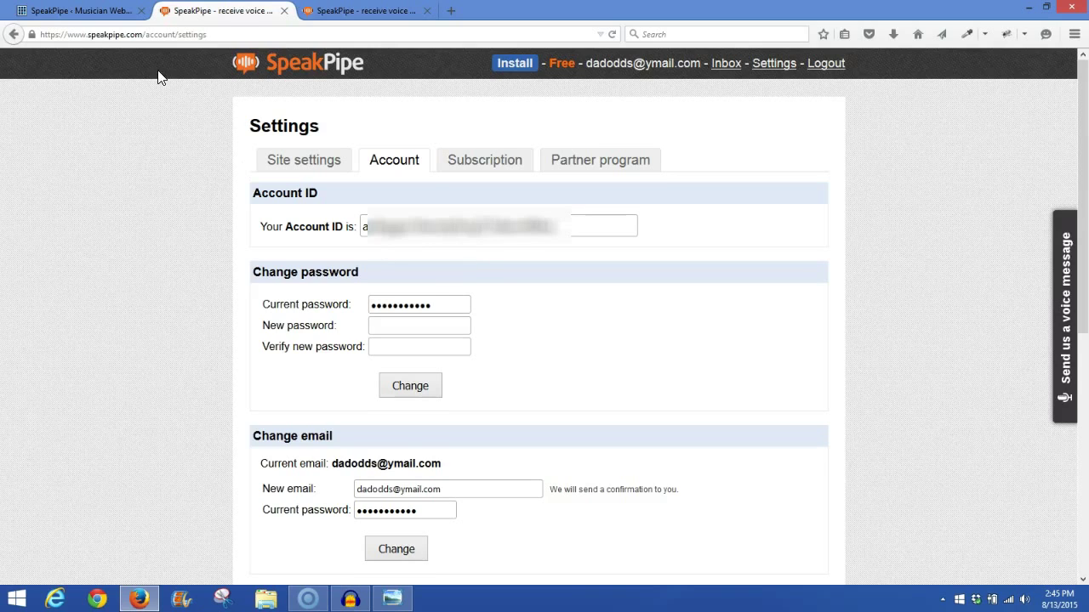
# Step: Paste the SpeakPipe account ID into the WordPress plugin's field and save the changes
pyautogui.click(101, 12)
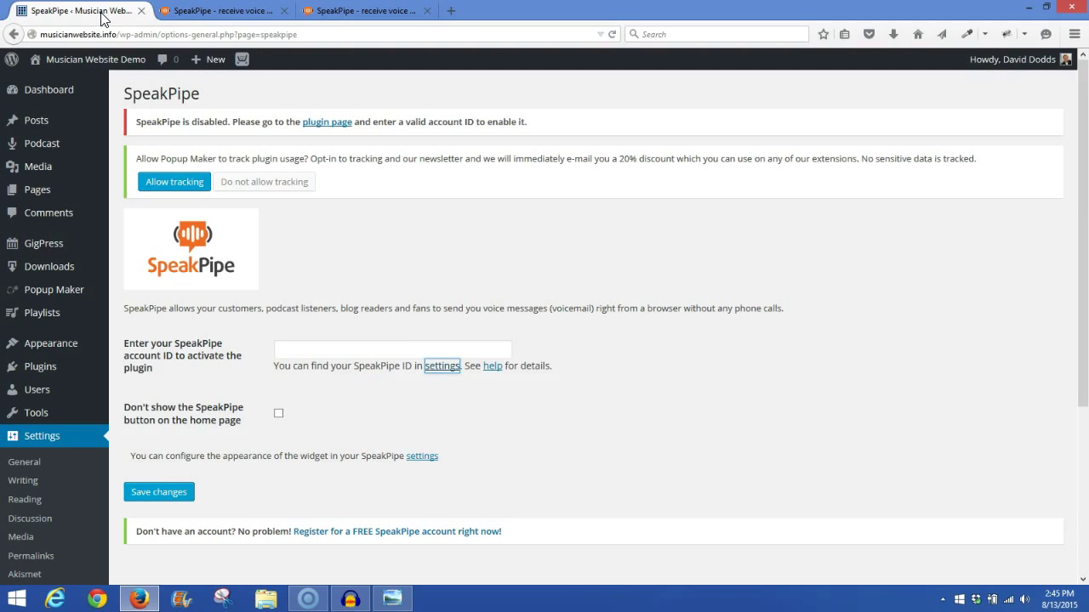
pyautogui.click(359, 348)
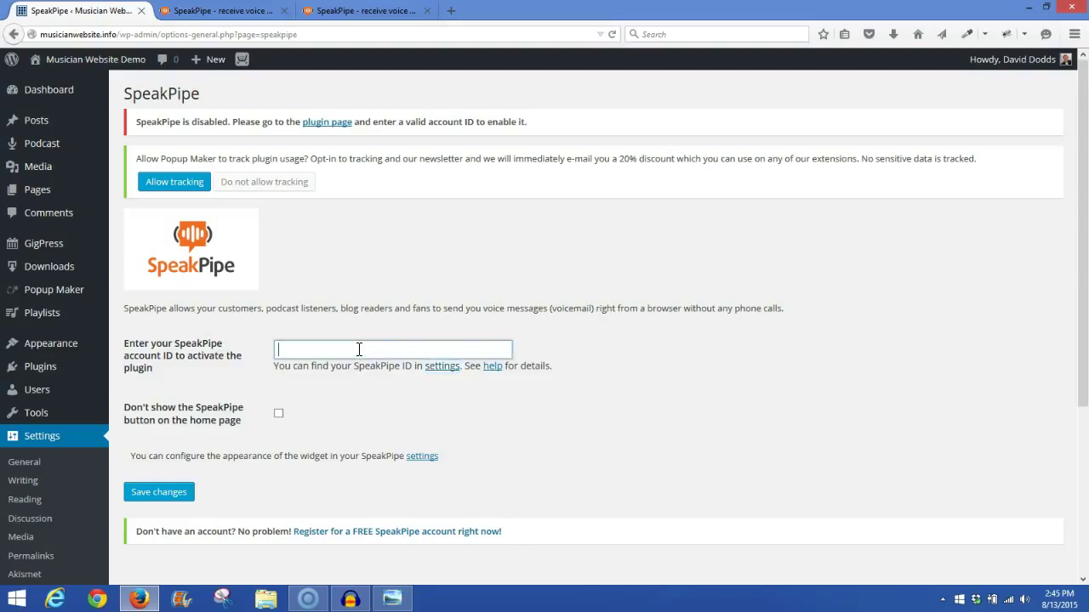
pyautogui.rightClick(358, 349)
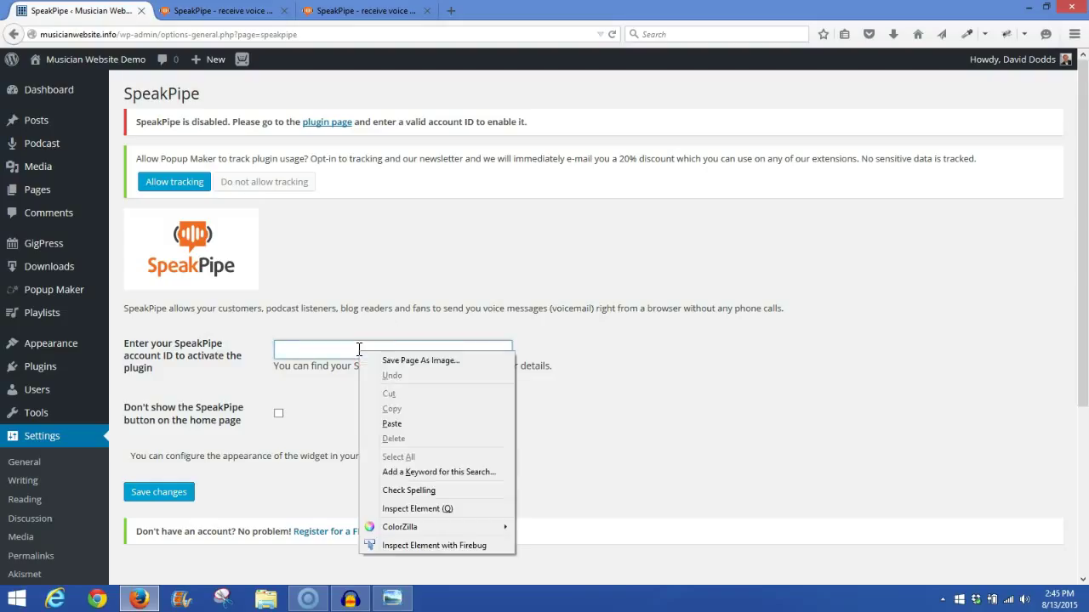
pyautogui.click(392, 423)
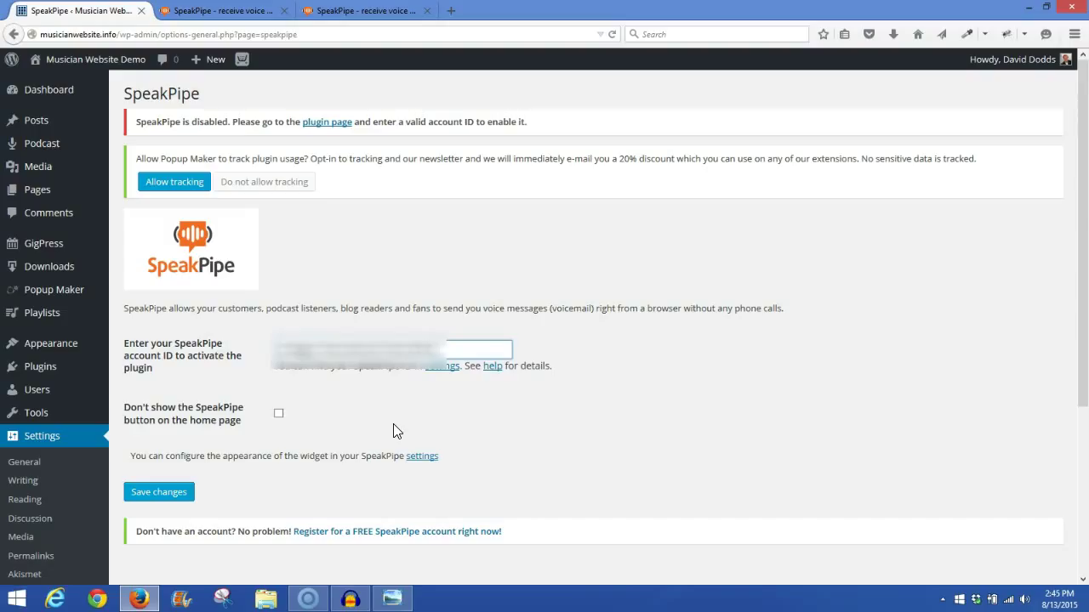
pyautogui.click(158, 493)
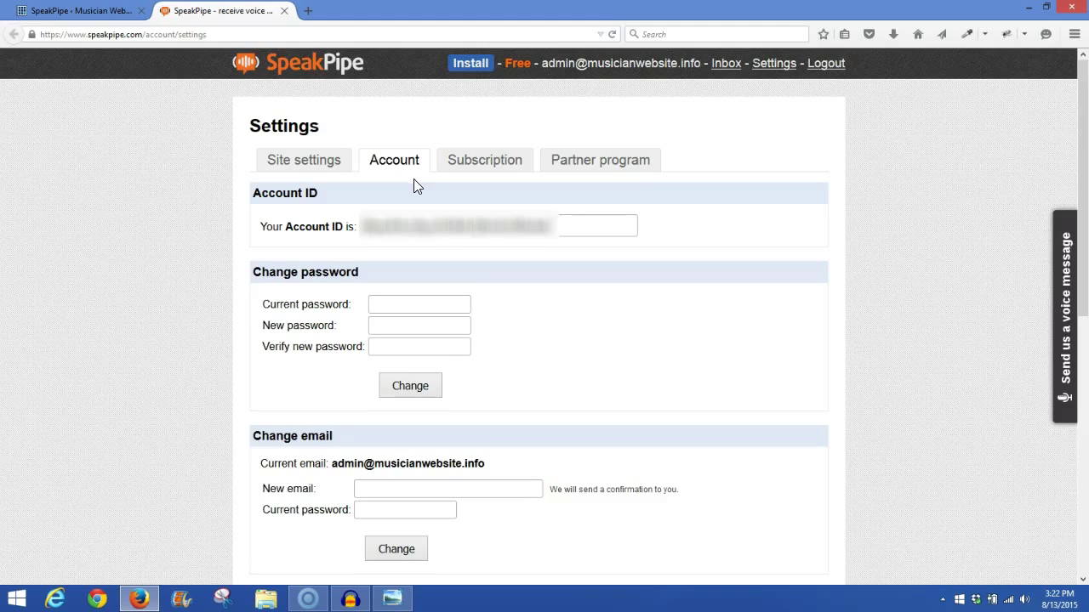
# Step: In Site settings, keep the Voicemail Johnny! button at middle-right with its existing dark colour
pyautogui.click(312, 167)
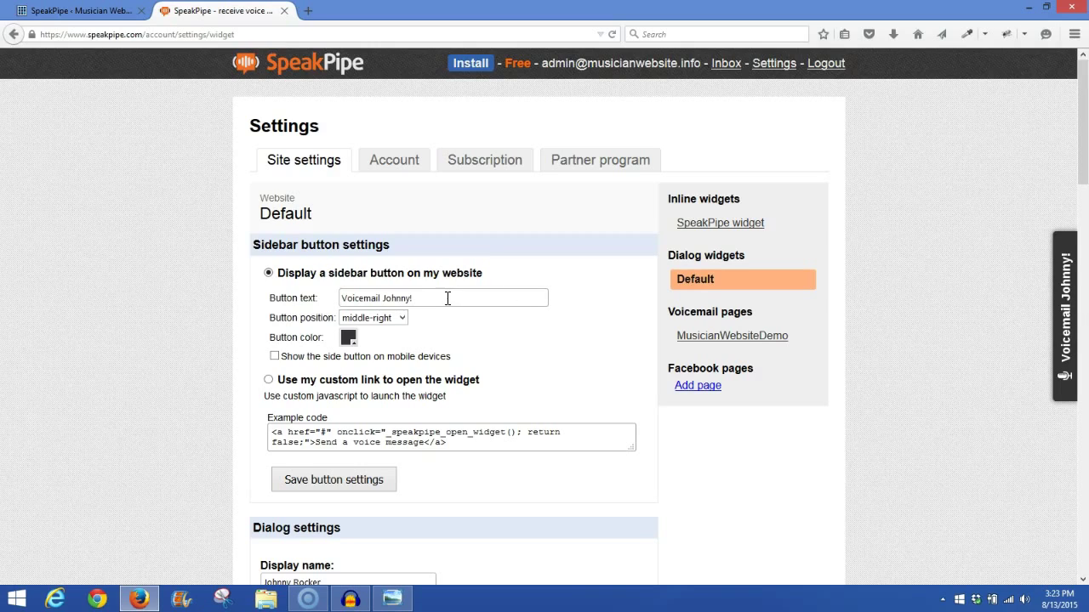
pyautogui.click(402, 321)
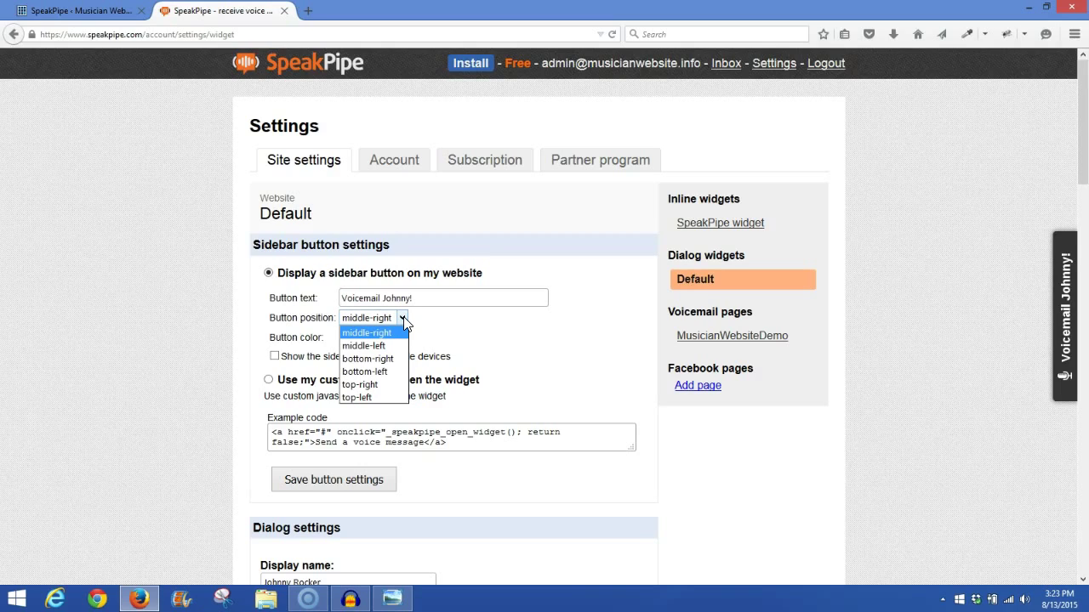
pyautogui.click(394, 333)
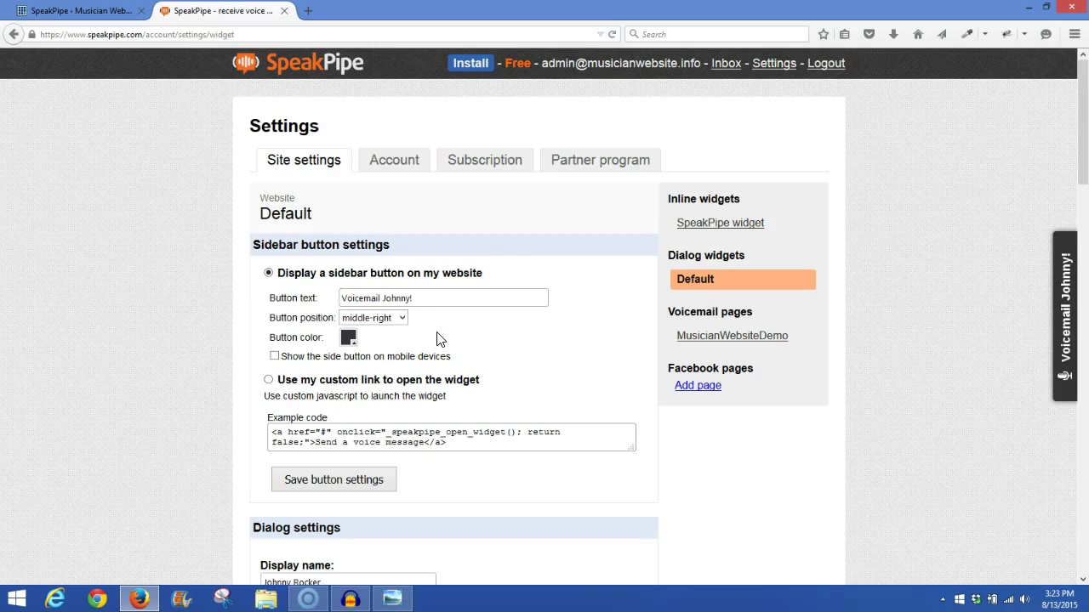
pyautogui.click(349, 339)
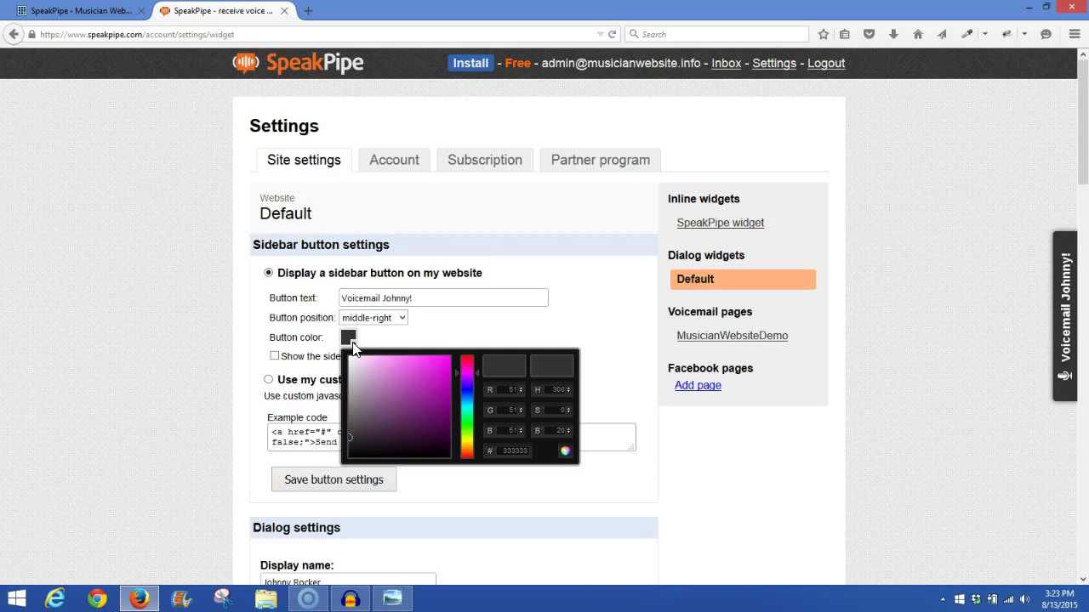
pyautogui.click(380, 345)
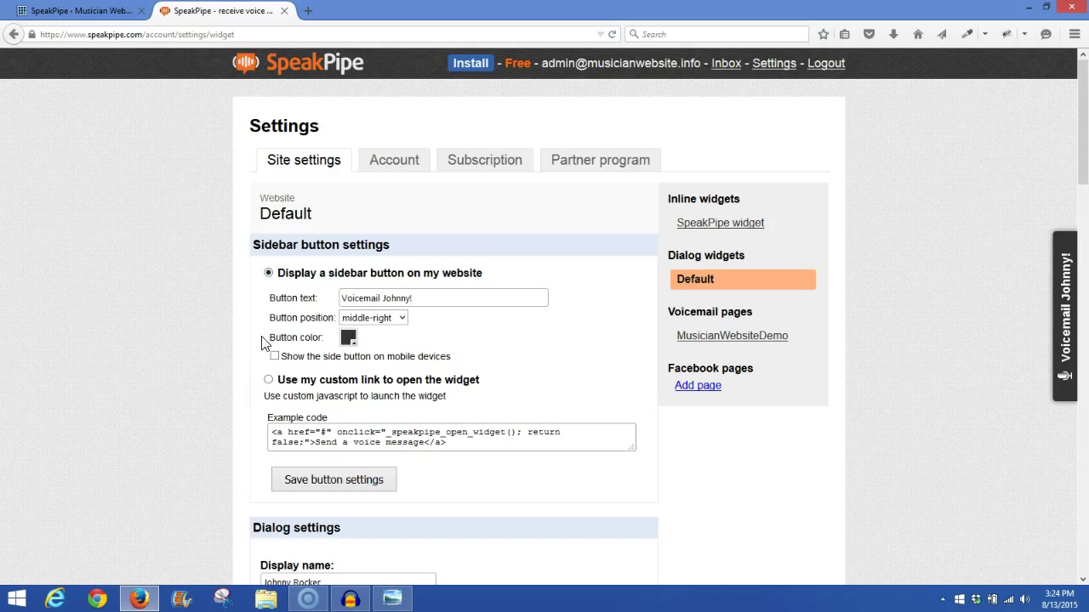
# Step: Select 'Use my custom link to open the widget' instead of the sidebar button
pyautogui.click(268, 381)
# Step: Select 'Display a sidebar button on my website', then open and close the Voicemail Johnny! recorder to test it
pyautogui.click(269, 273)
pyautogui.moveTo(1085, 174); pyautogui.dragTo(1085, 269)
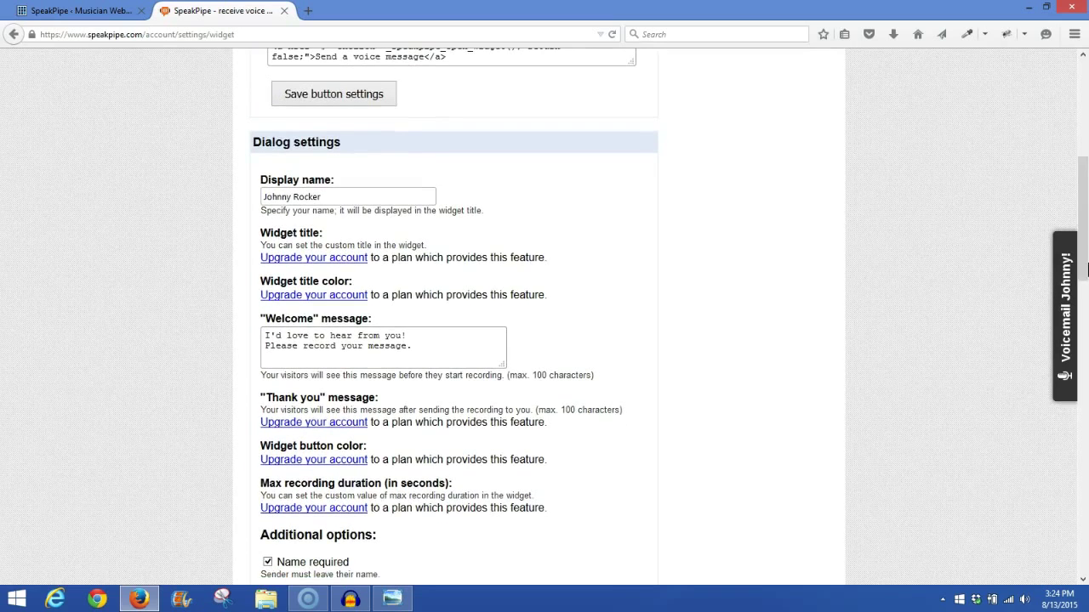
pyautogui.click(1062, 332)
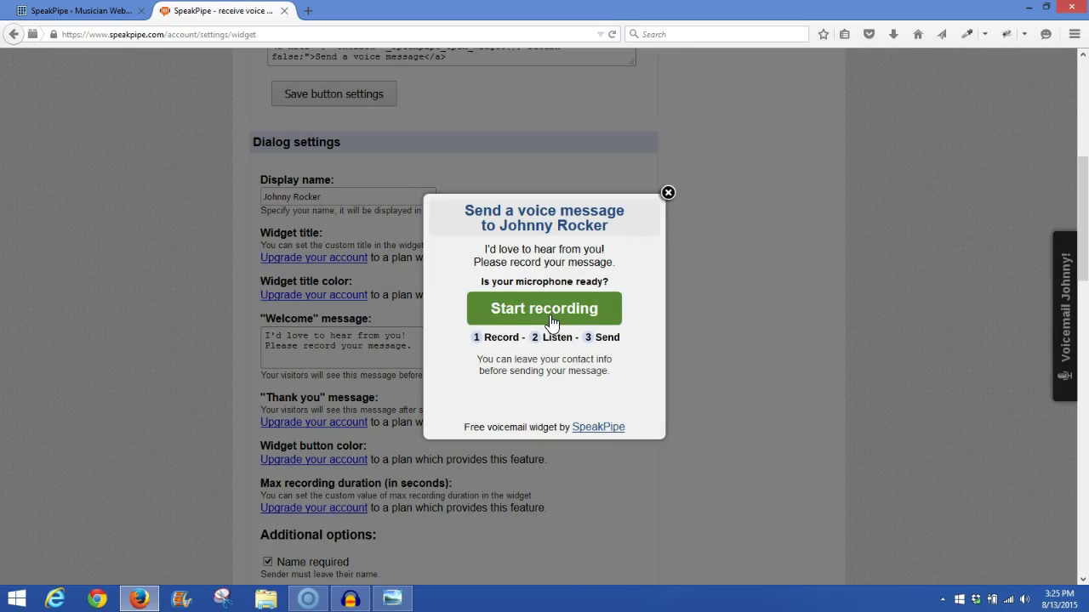
pyautogui.click(668, 194)
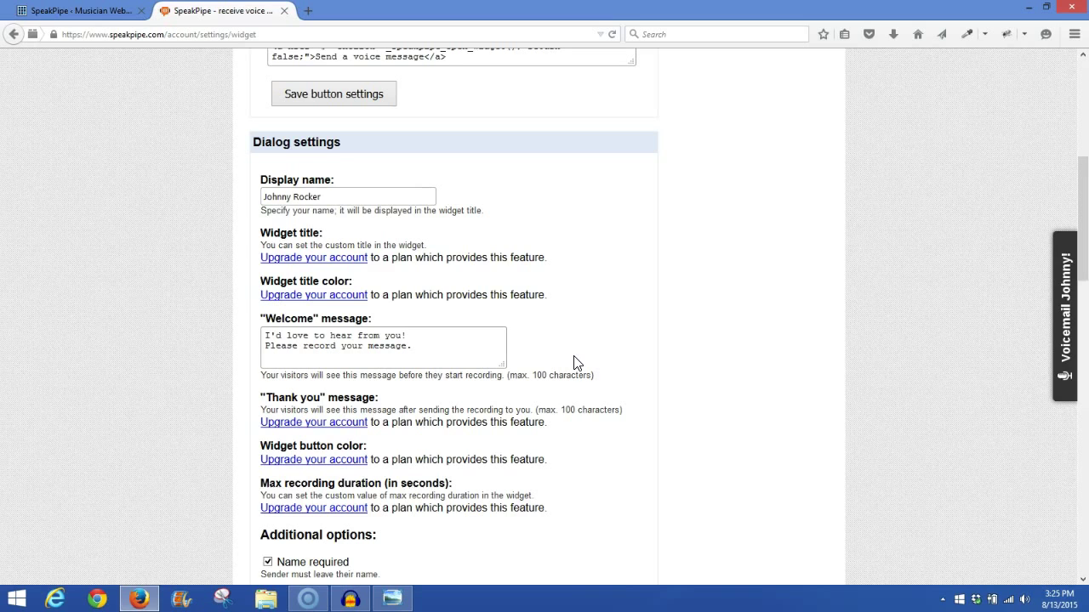
pyautogui.moveTo(1085, 238); pyautogui.dragTo(1086, 335)
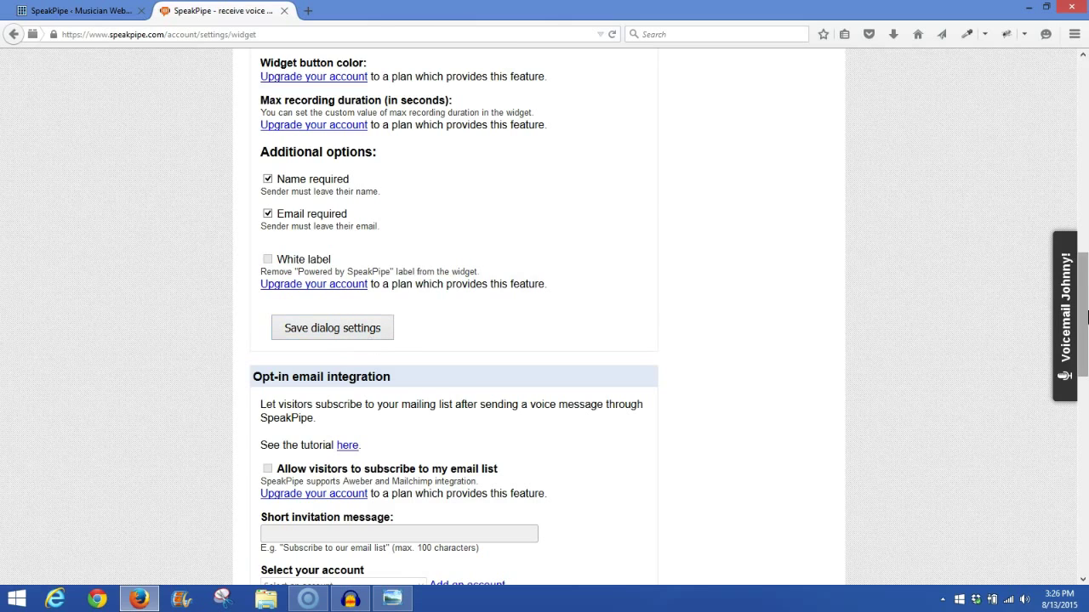
# Step: Scroll past the opt-in email integration to the Balloon settings with the 'Hey, Johnny here!' greeting
pyautogui.moveTo(1087, 316); pyautogui.dragTo(1087, 388)
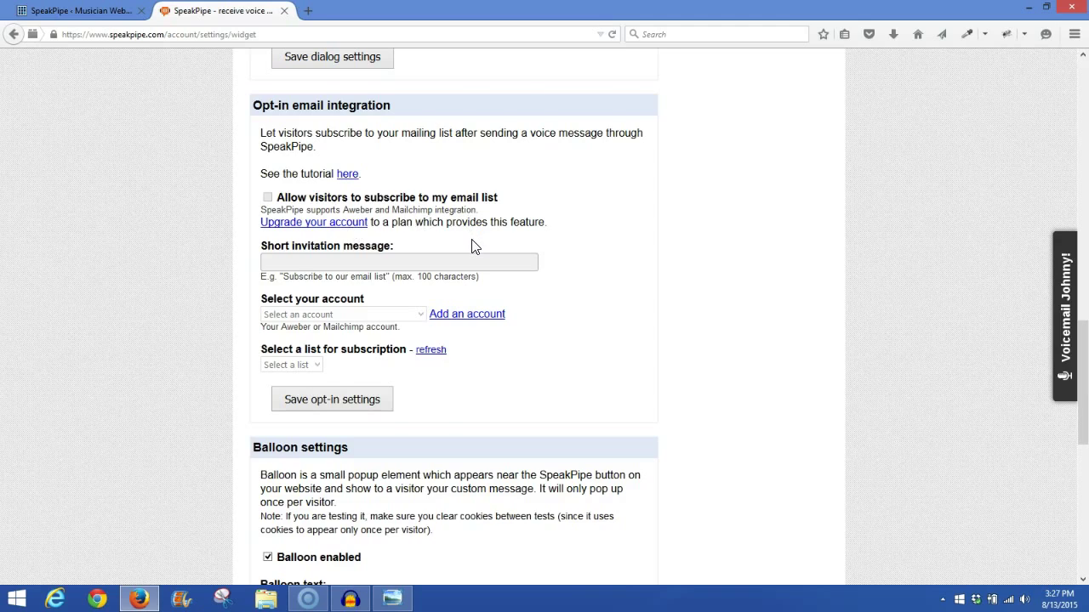
pyautogui.moveTo(1083, 372); pyautogui.dragTo(1085, 459)
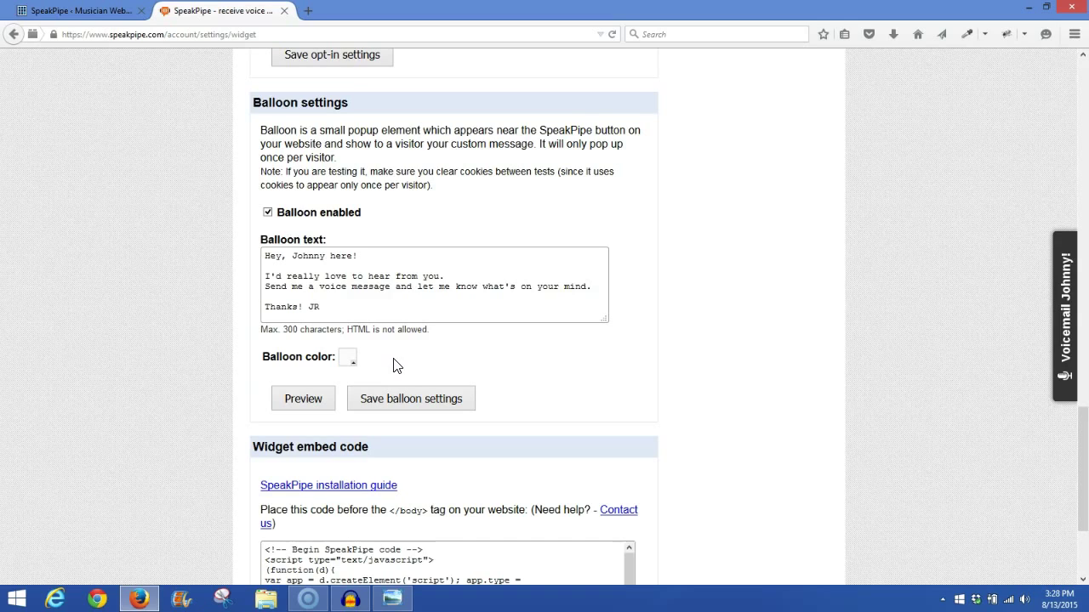
# Step: Preview the 'Send a voice message' balloon popup, scroll down to Widget embed code, then dismiss the preview
pyautogui.click(303, 399)
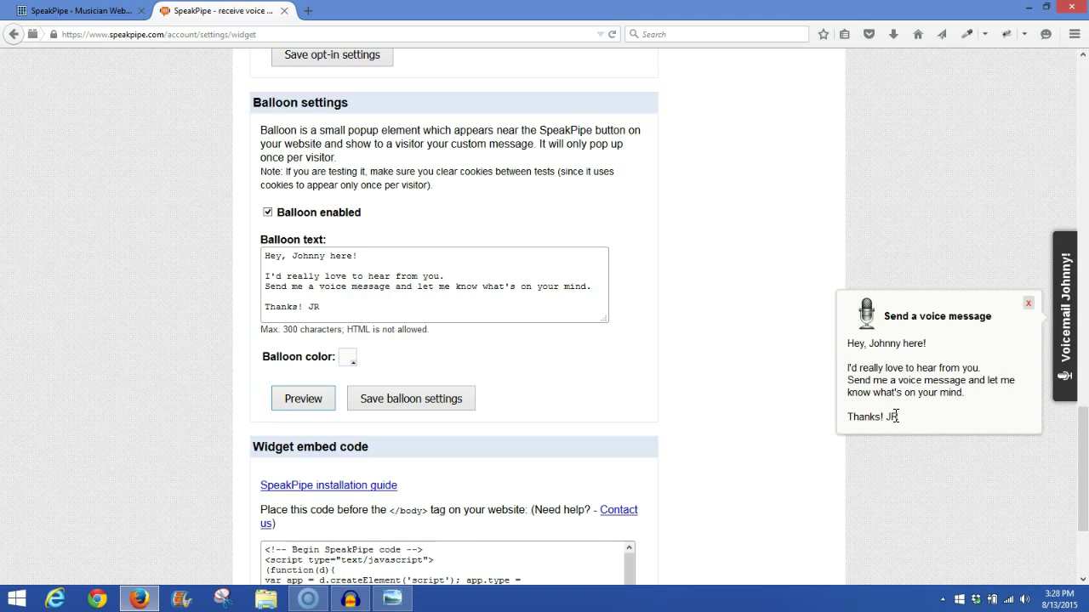
pyautogui.click(329, 400)
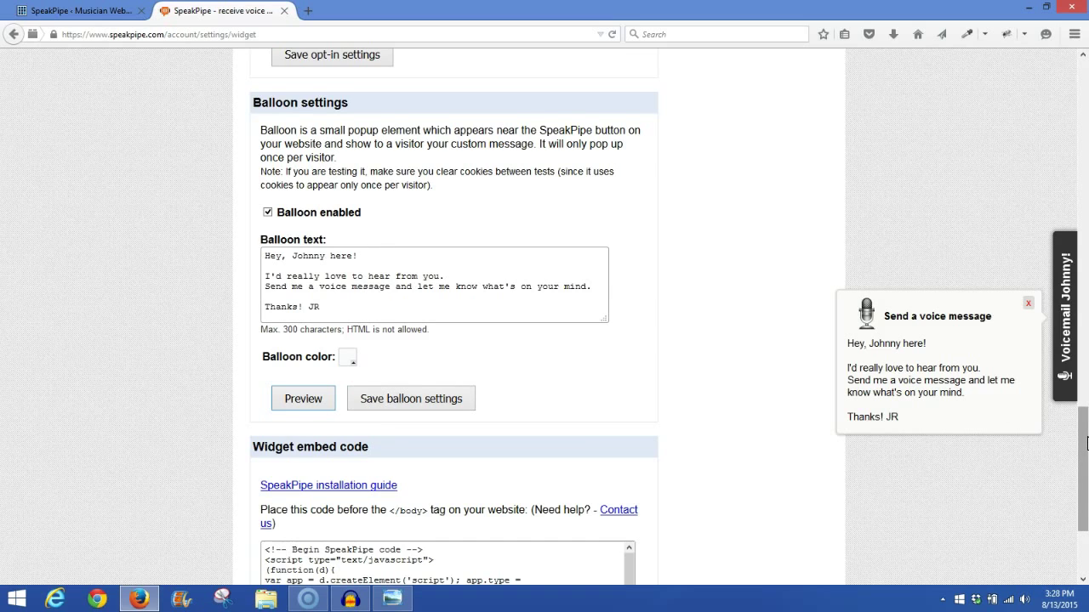
pyautogui.moveTo(1086, 444); pyautogui.dragTo(1085, 485)
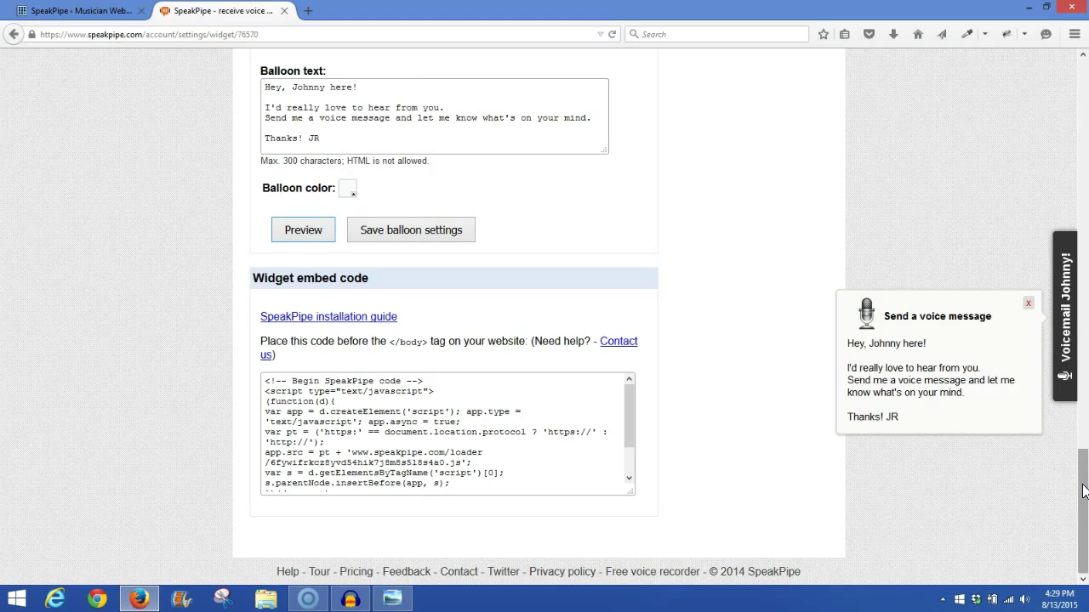
pyautogui.moveTo(1084, 491); pyautogui.dragTo(1084, 508)
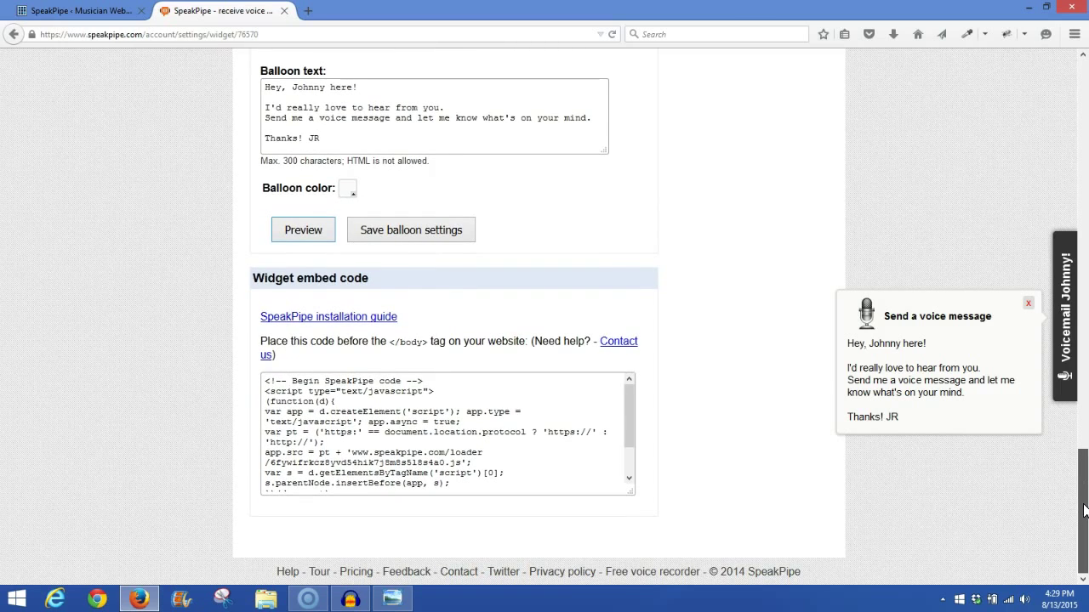
pyautogui.click(1028, 303)
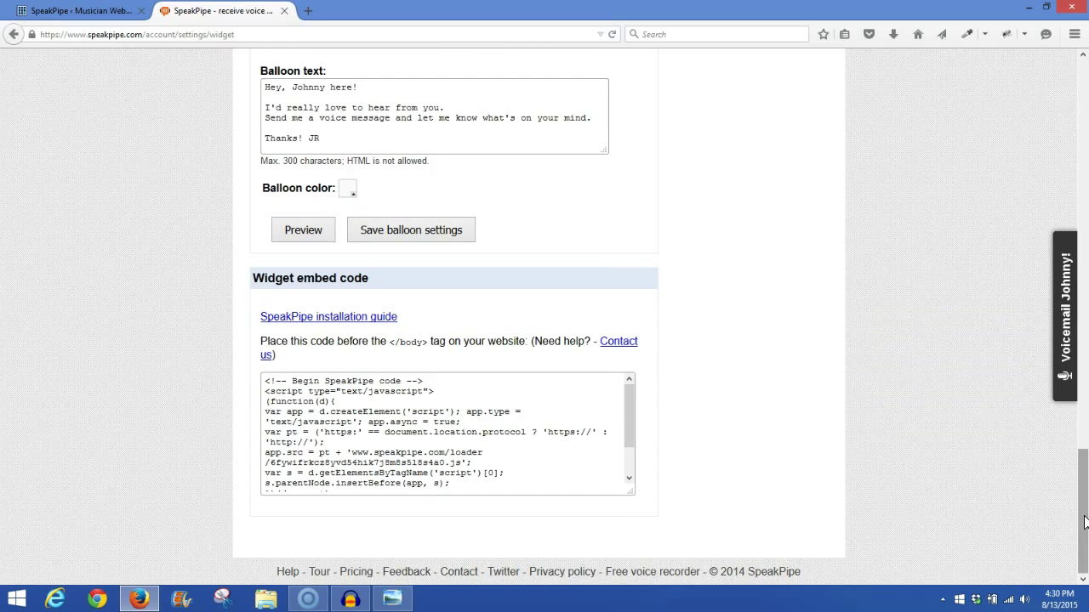
# Step: Open the inline widget's settings and copy its iframe HTML embed snippet
pyautogui.moveTo(1084, 523); pyautogui.dragTo(1084, 127)
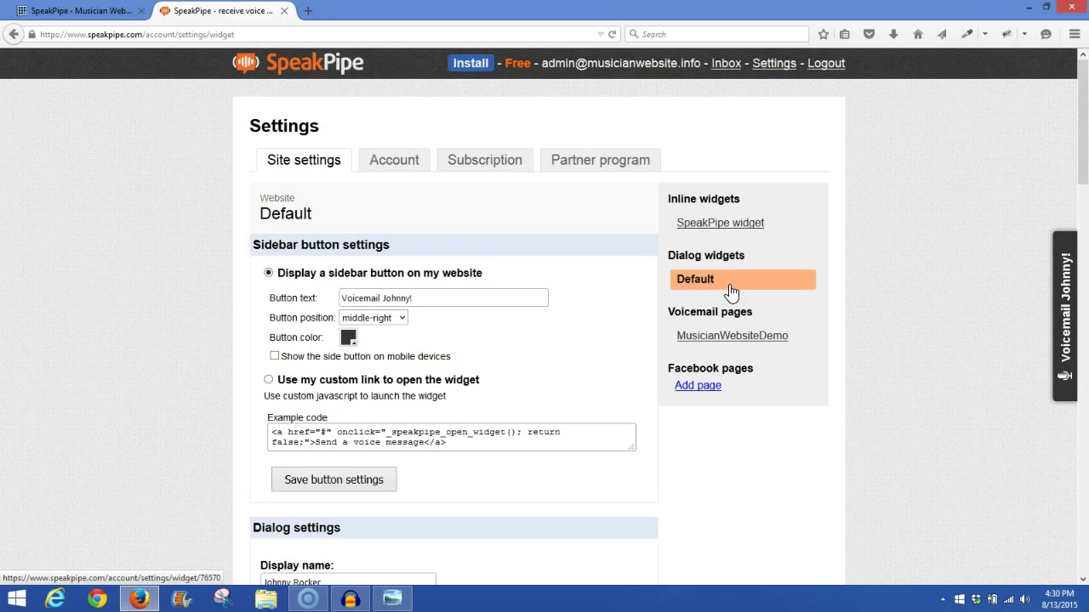
pyautogui.click(710, 225)
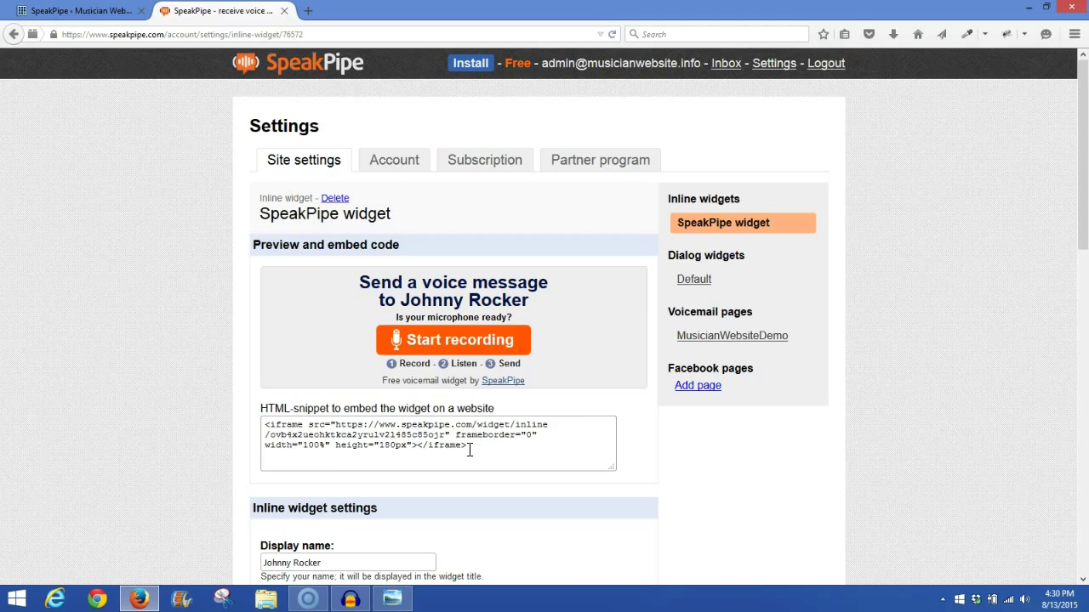
pyautogui.moveTo(480, 450); pyautogui.dragTo(259, 425)
pyautogui.rightClick(328, 435)
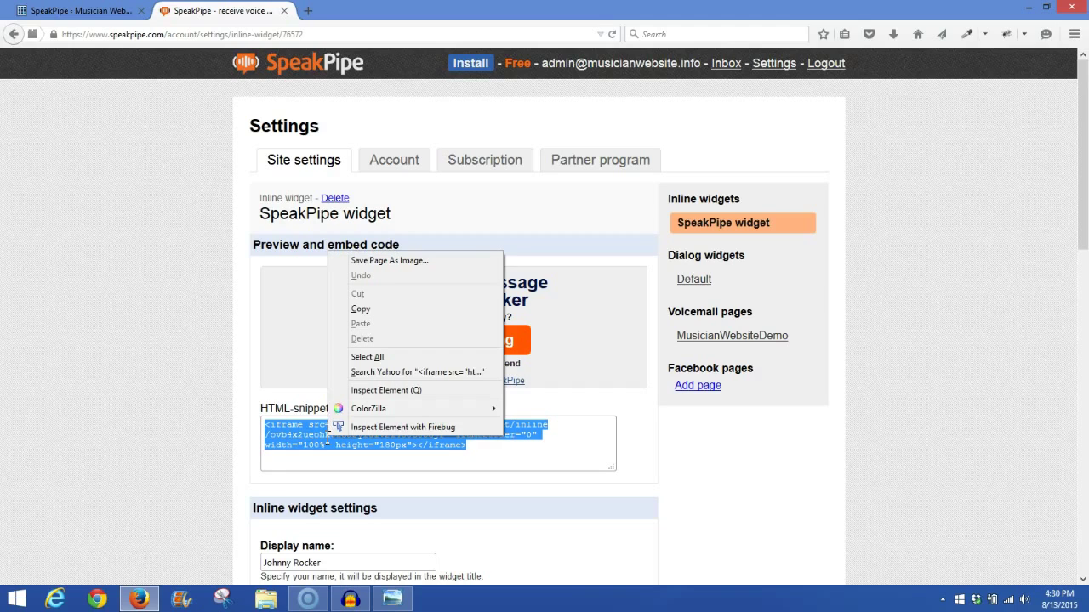
pyautogui.click(361, 309)
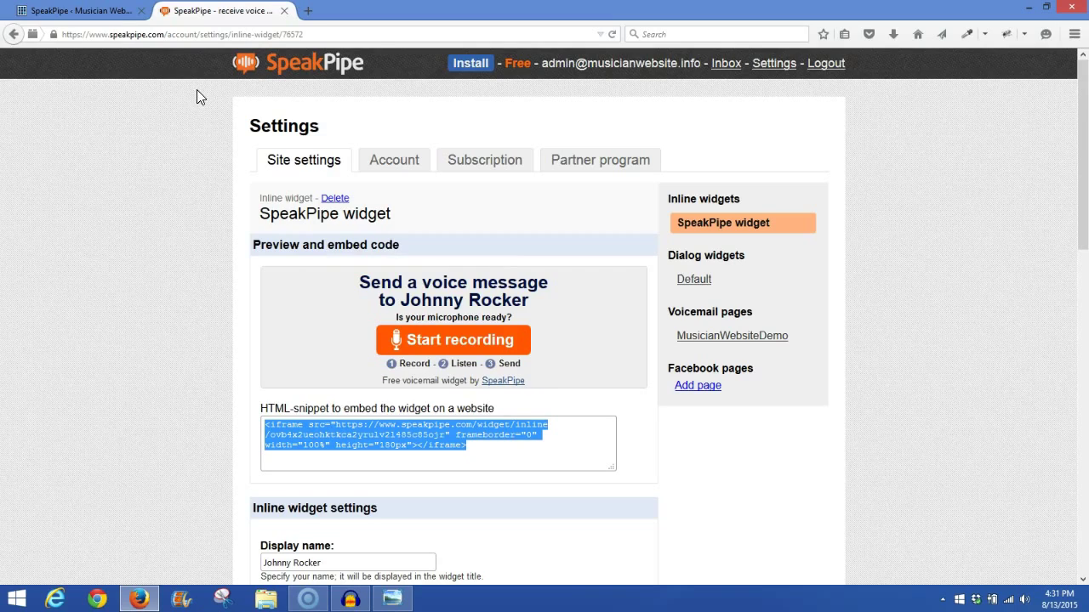
# Step: Return to the WordPress admin and go to Appearance > Widgets
pyautogui.click(84, 12)
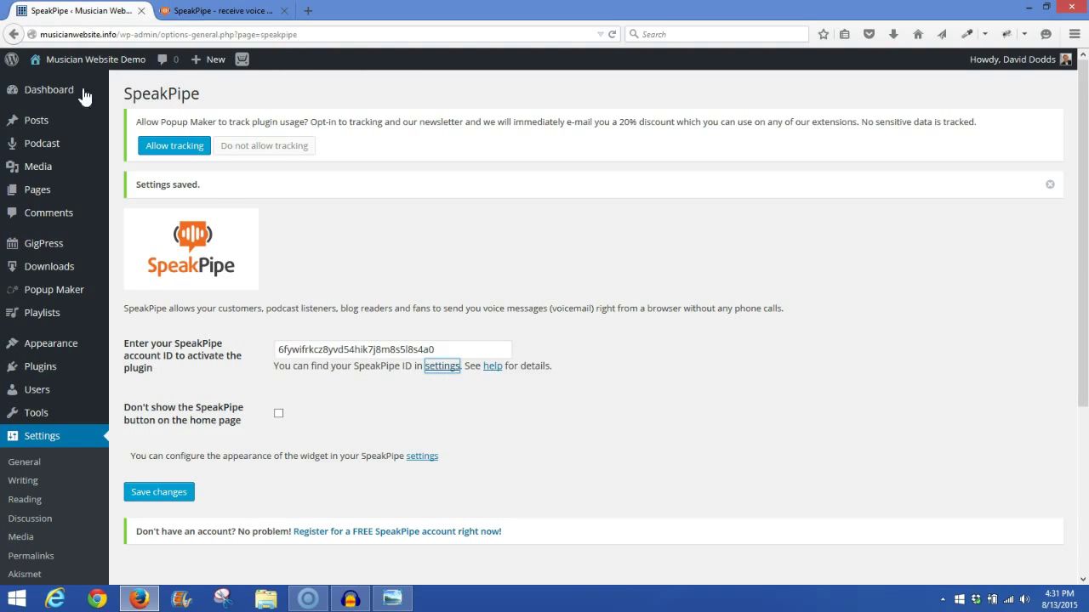
pyautogui.moveTo(85, 159)
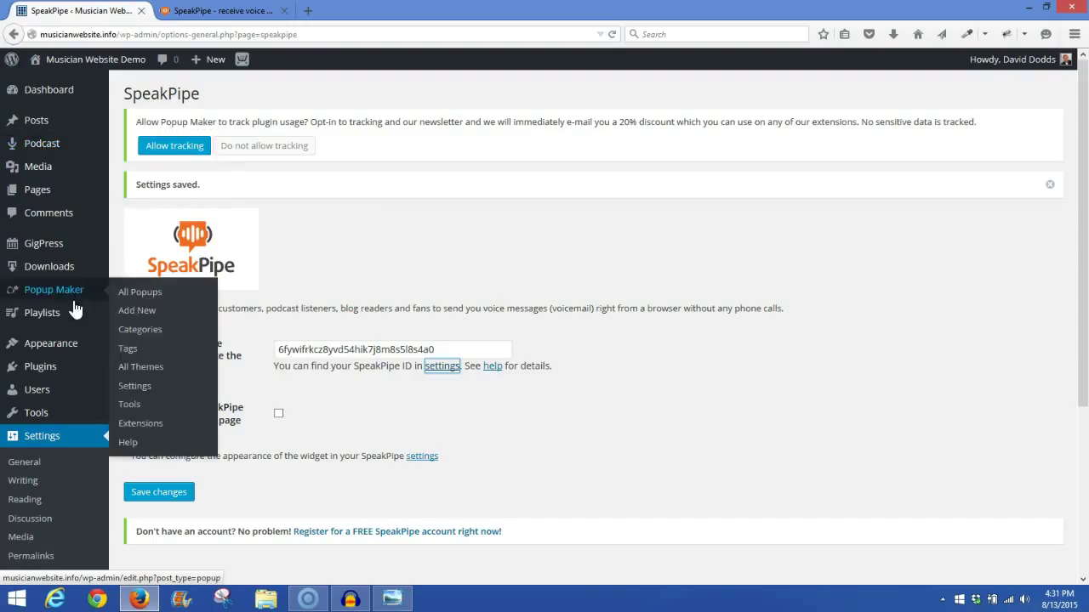
pyautogui.moveTo(63, 351)
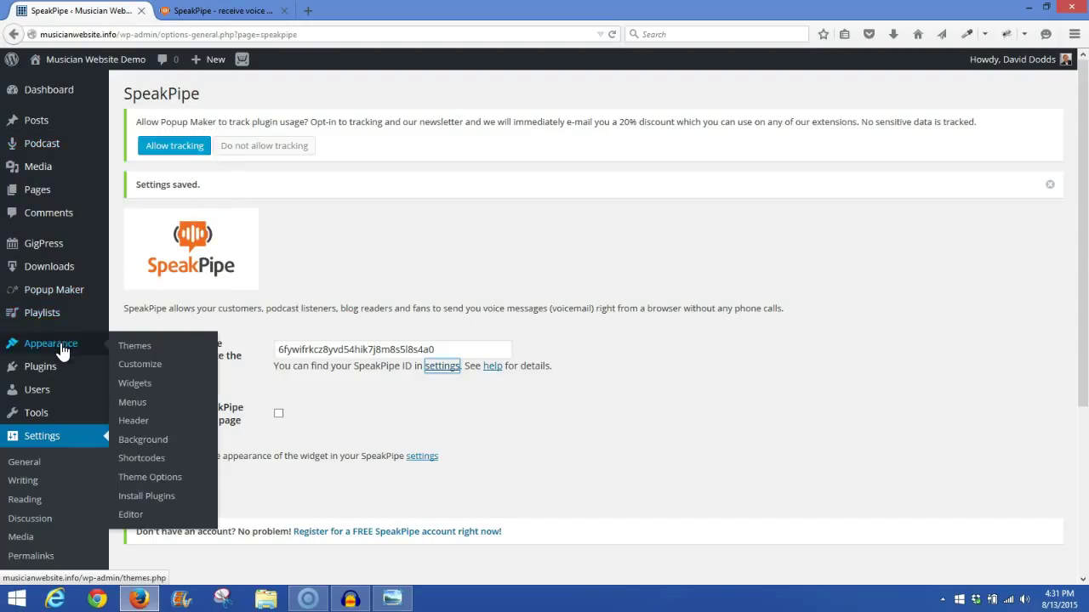
pyautogui.click(145, 391)
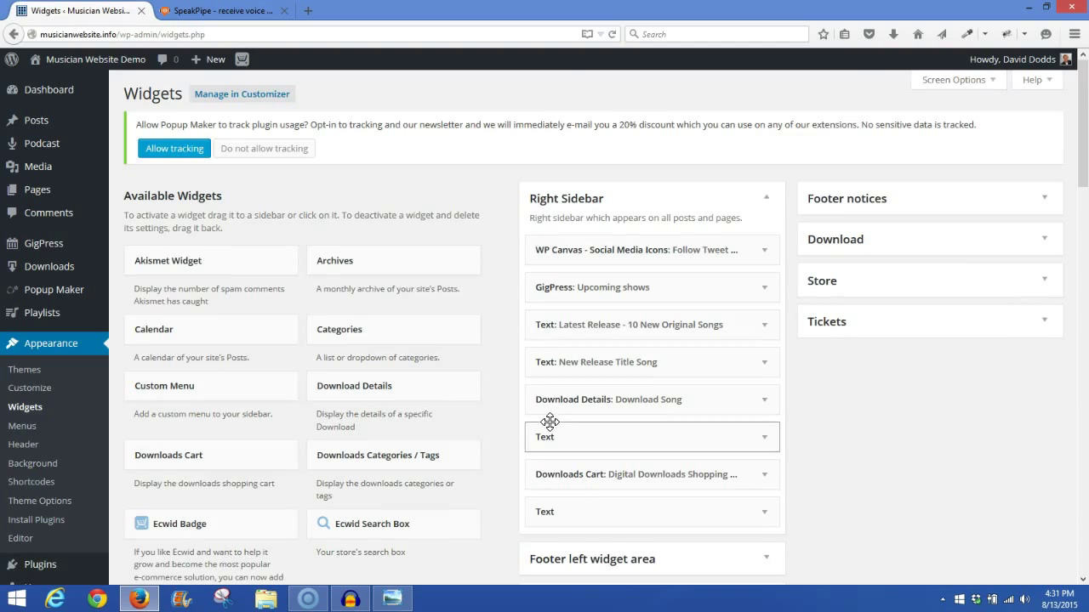
pyautogui.moveTo(1084, 170); pyautogui.dragTo(1086, 407)
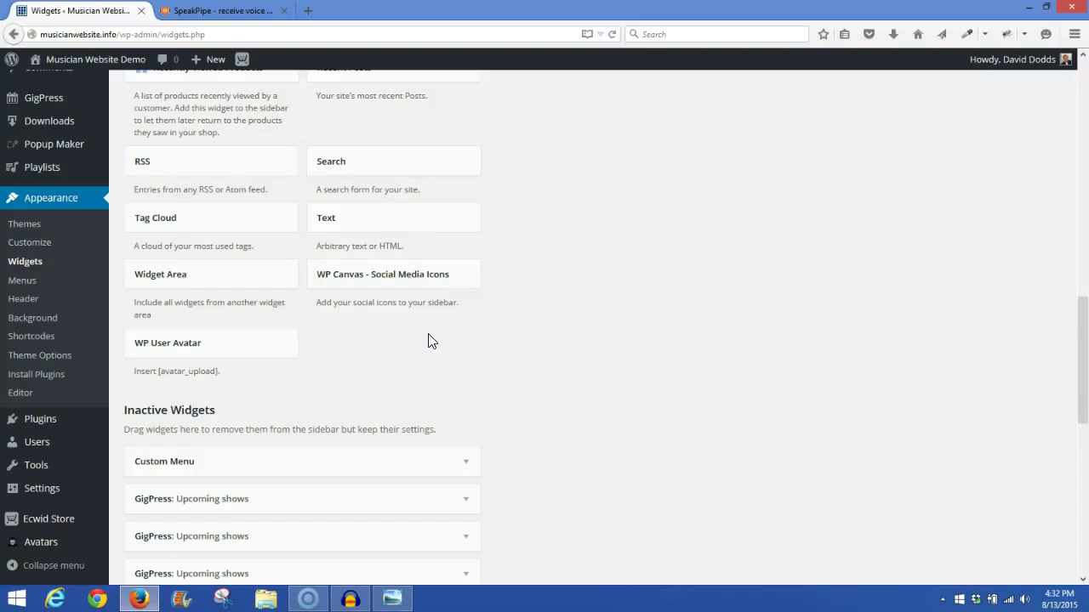
# Step: Add a Text widget to the Right Sidebar containing the SpeakPipe iframe code and save it
pyautogui.click(466, 221)
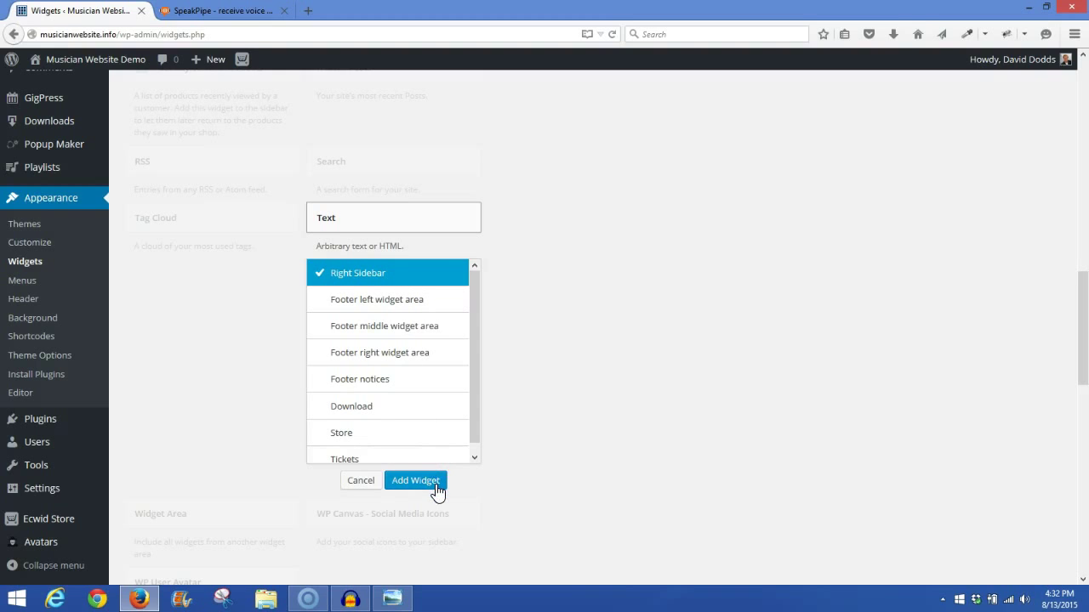
pyautogui.scroll(1, 492, 526)
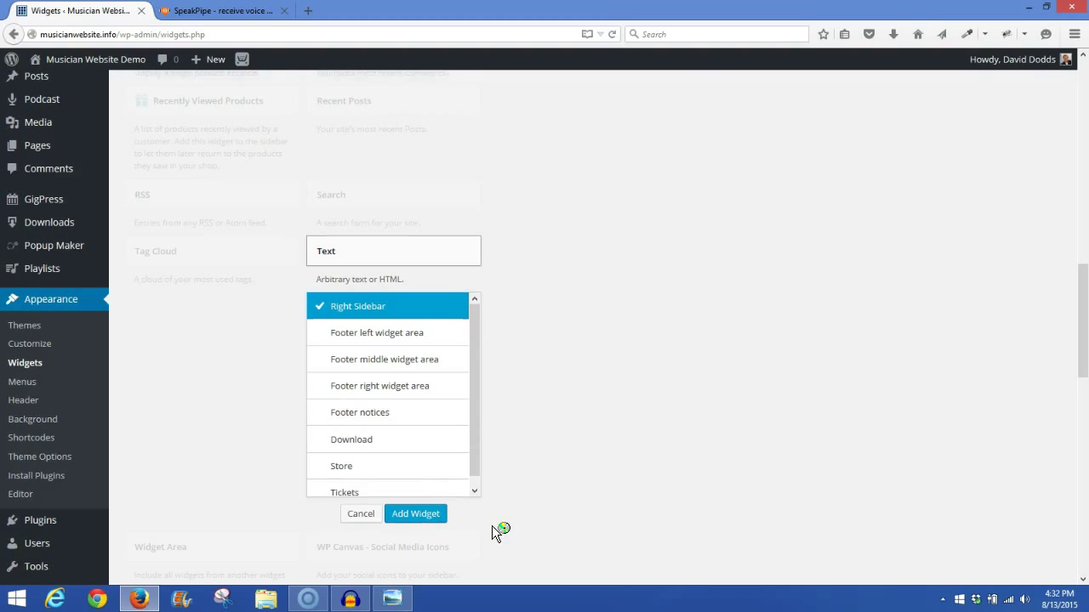
pyautogui.moveTo(1081, 340); pyautogui.dragTo(1080, 172)
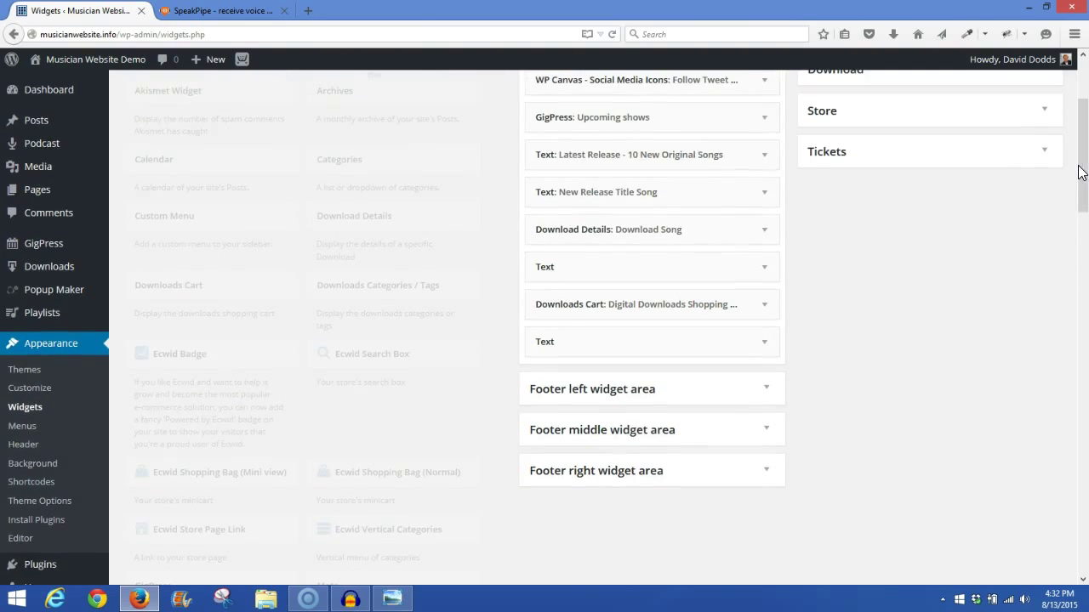
pyautogui.click(765, 343)
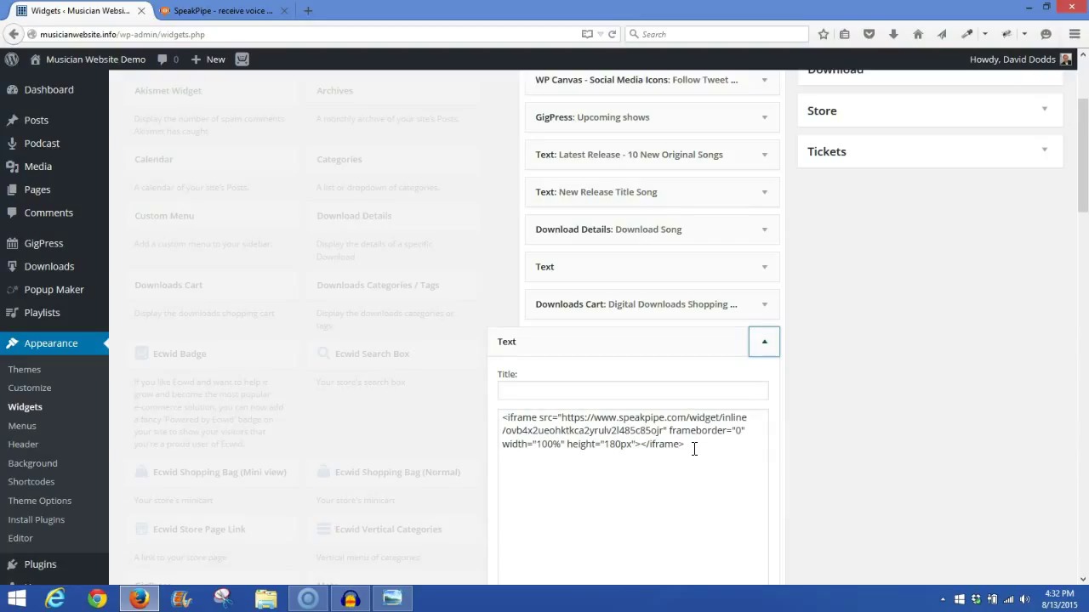
pyautogui.moveTo(694, 449); pyautogui.dragTo(499, 420)
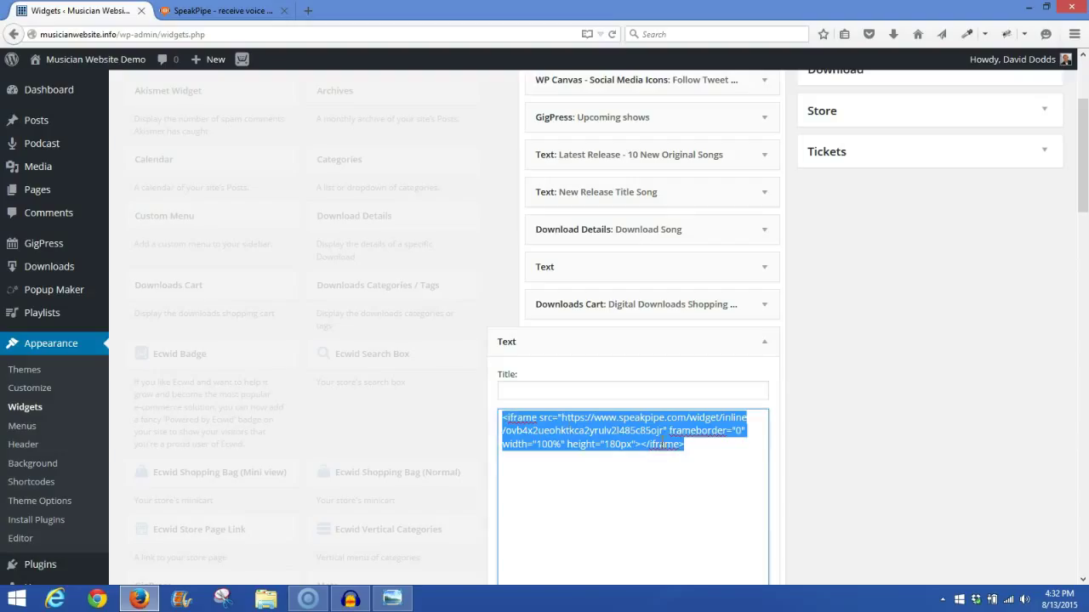
pyautogui.click(725, 450)
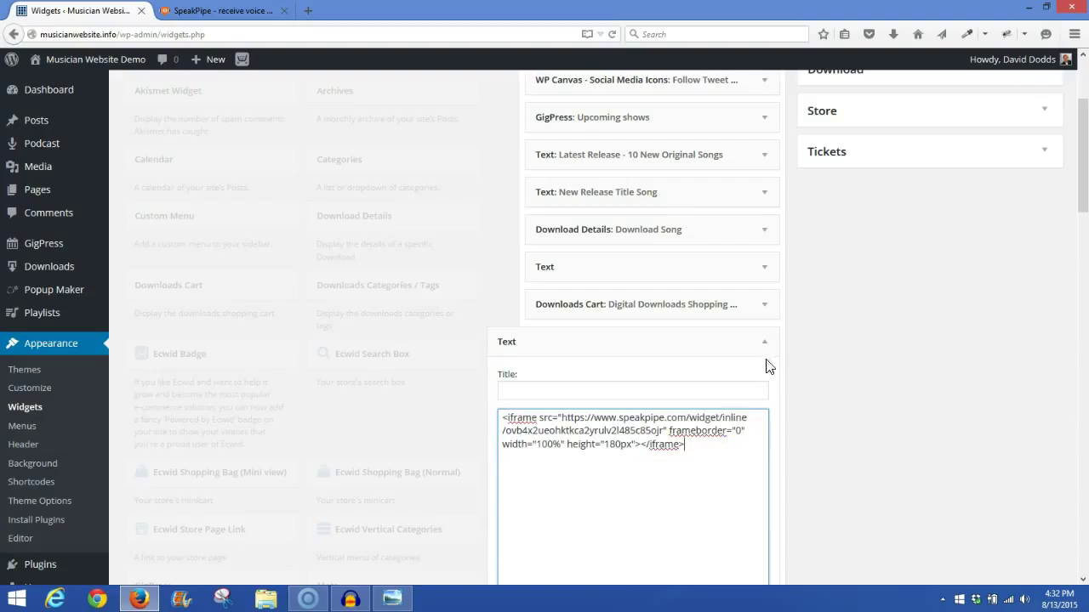
pyautogui.moveTo(1086, 210); pyautogui.dragTo(1086, 269)
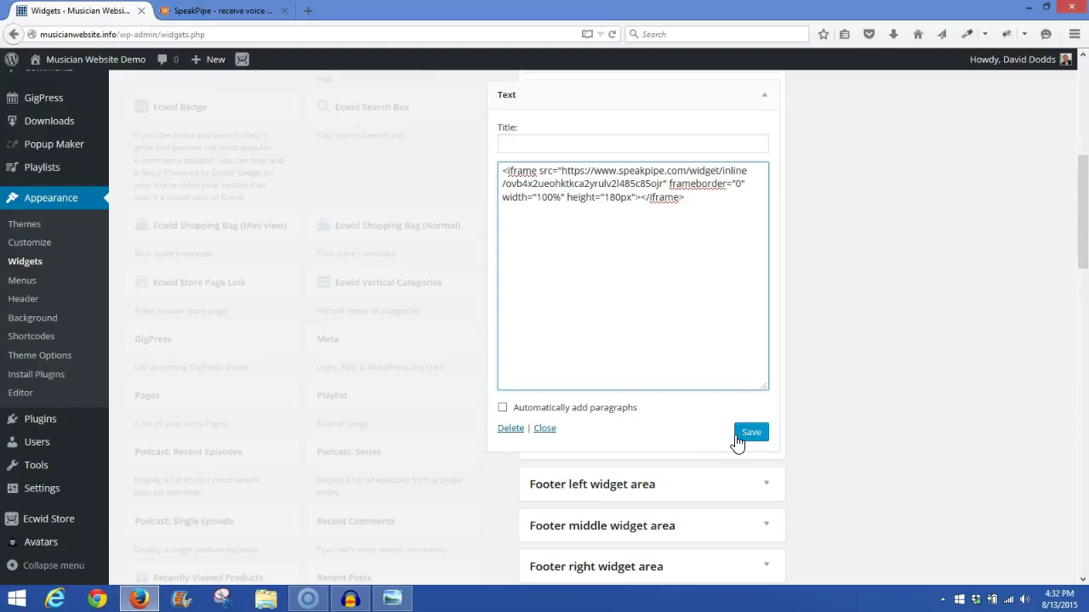
pyautogui.click(748, 434)
pyautogui.moveTo(1080, 242); pyautogui.dragTo(1075, 130)
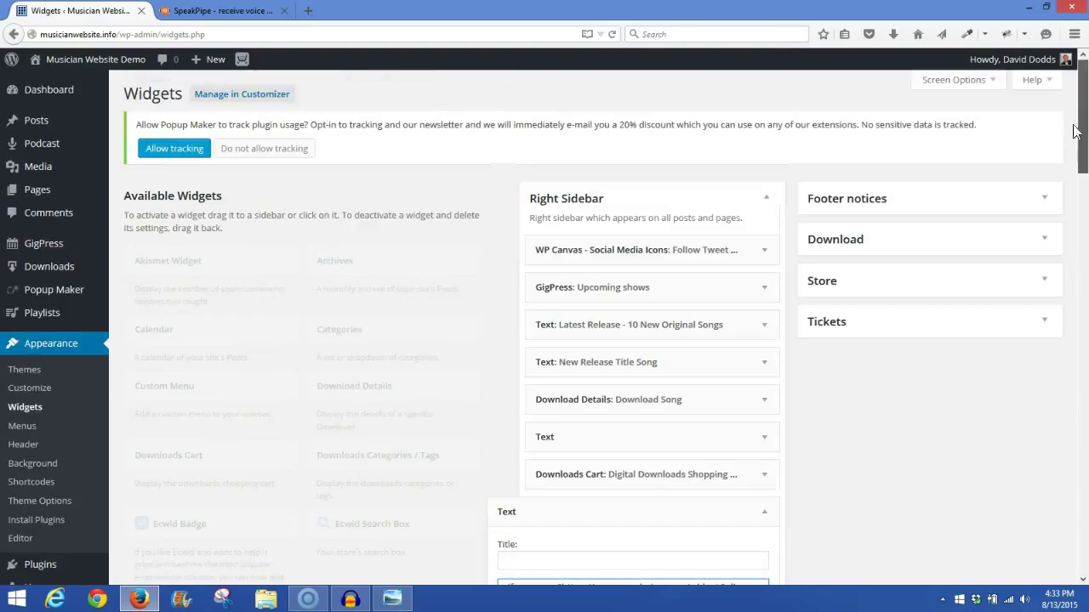
# Step: On the live site, find the sidebar recorder and test the Voicemail side tab's popup
pyautogui.click(106, 68)
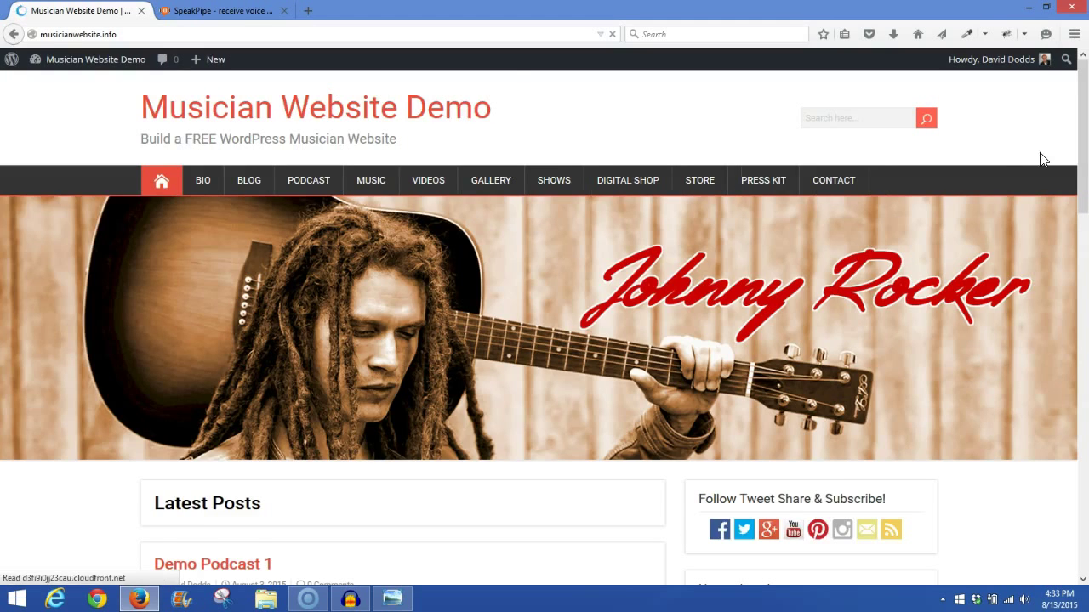
pyautogui.scroll(-4, 1086, 223)
pyautogui.moveTo(1086, 223); pyautogui.dragTo(1087, 466)
pyautogui.scroll(-10, 1086, 466)
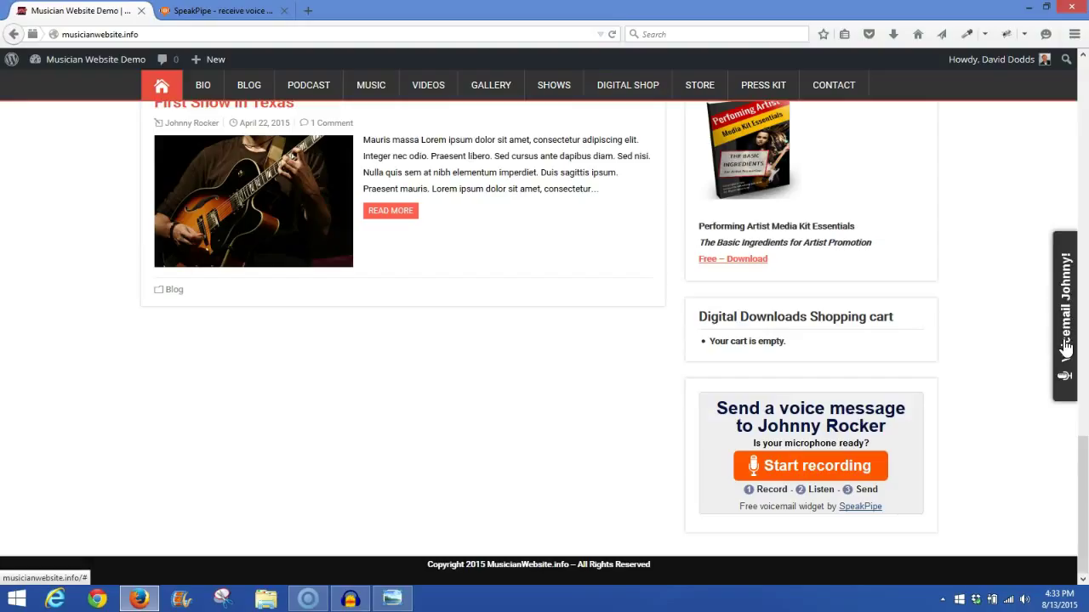
pyautogui.click(1064, 298)
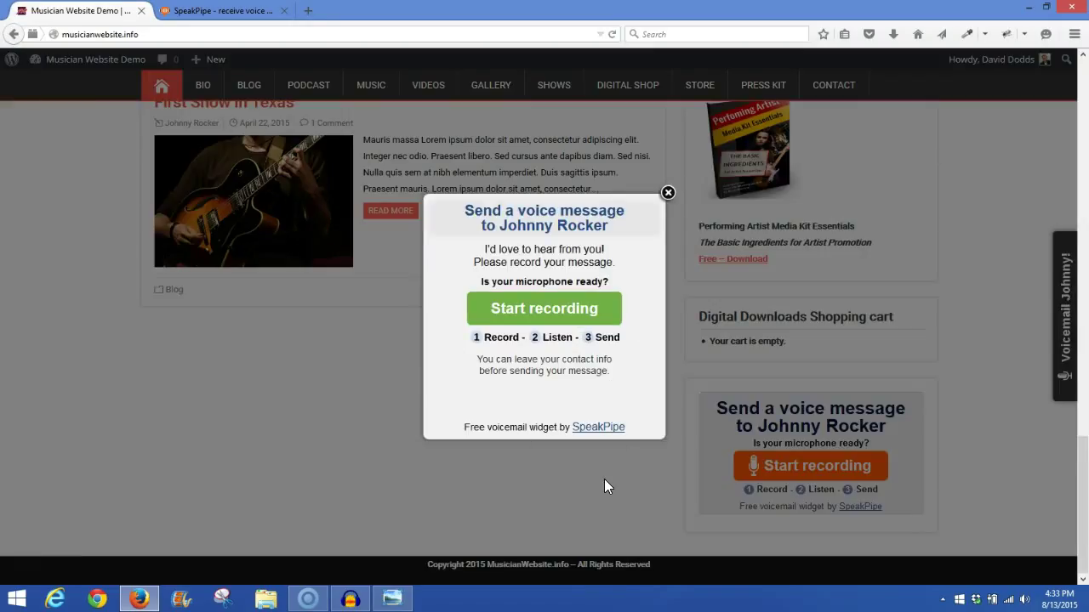
pyautogui.click(668, 193)
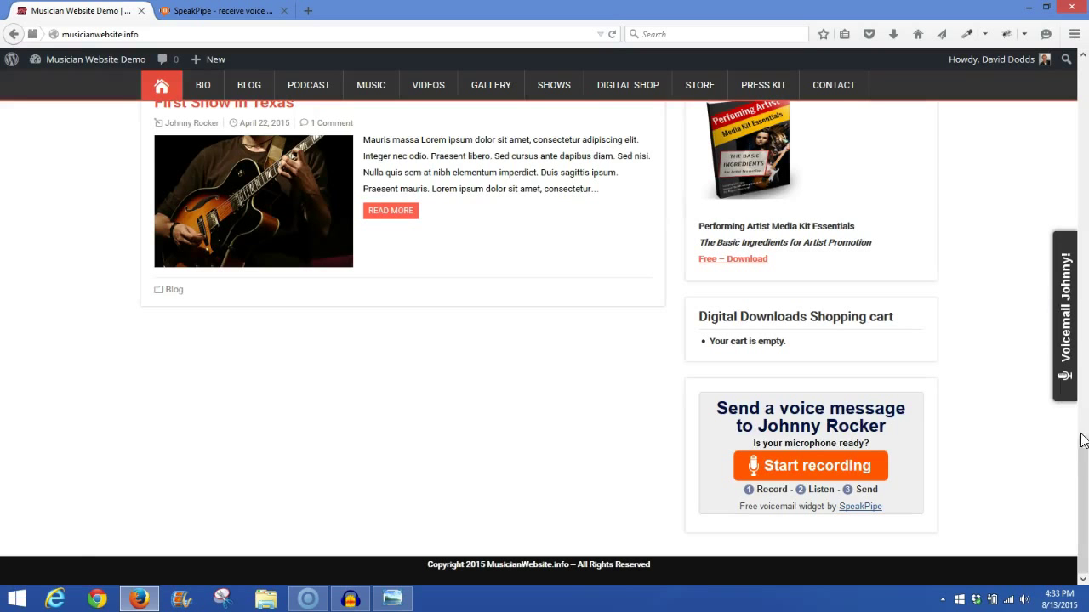
pyautogui.moveTo(1084, 474); pyautogui.dragTo(1085, 77)
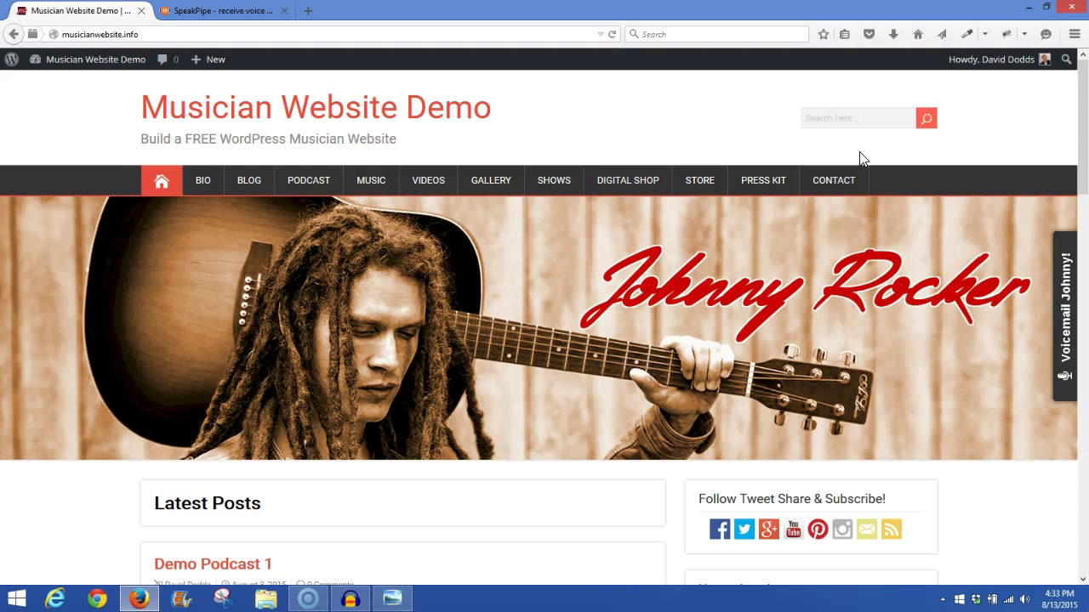
# Step: Go to the site's CONTACT page from the top navigation menu
pyautogui.click(835, 186)
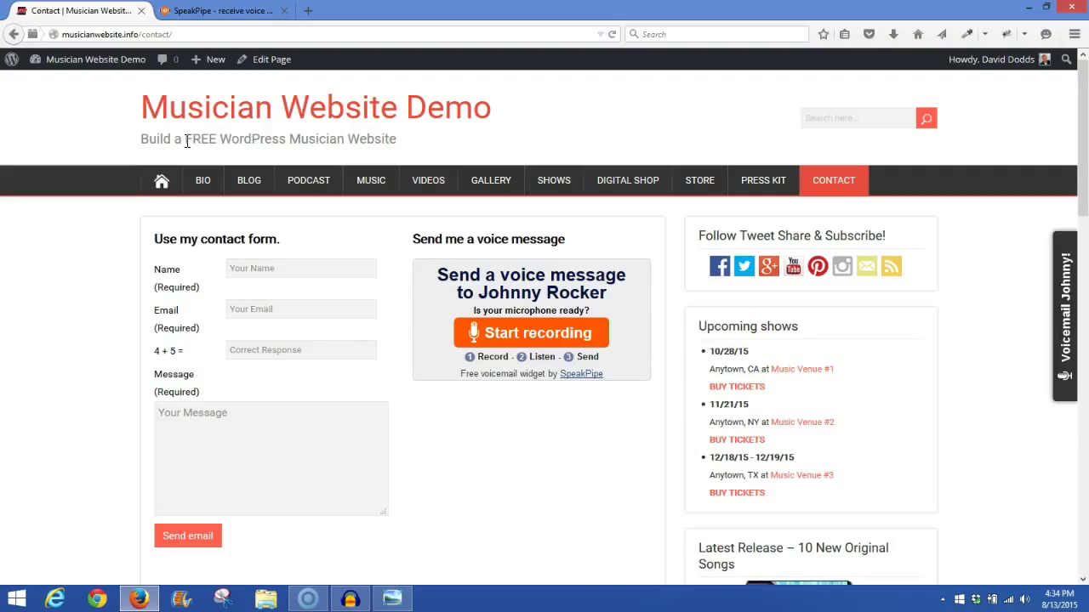
# Step: From the Dashboard, go to Pages > All Pages and edit the Contact page
pyautogui.click(68, 68)
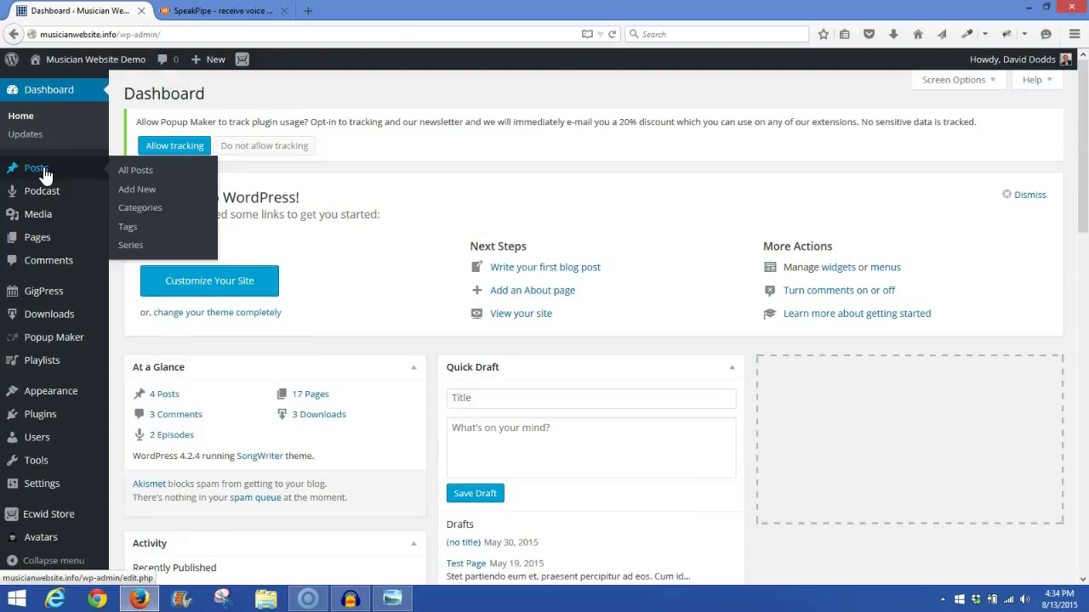
pyautogui.click(44, 244)
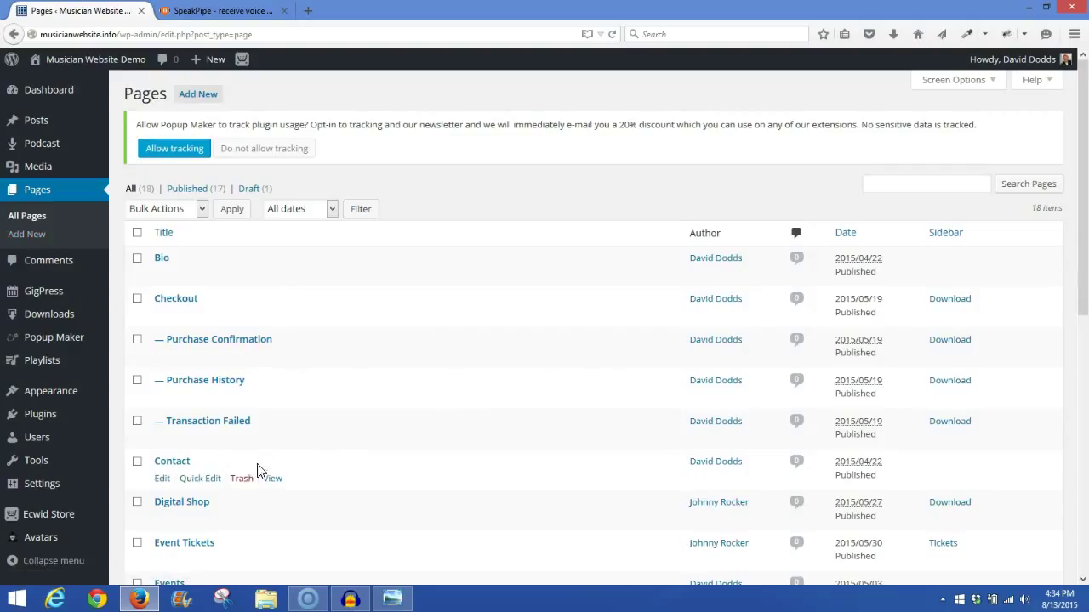
pyautogui.click(163, 479)
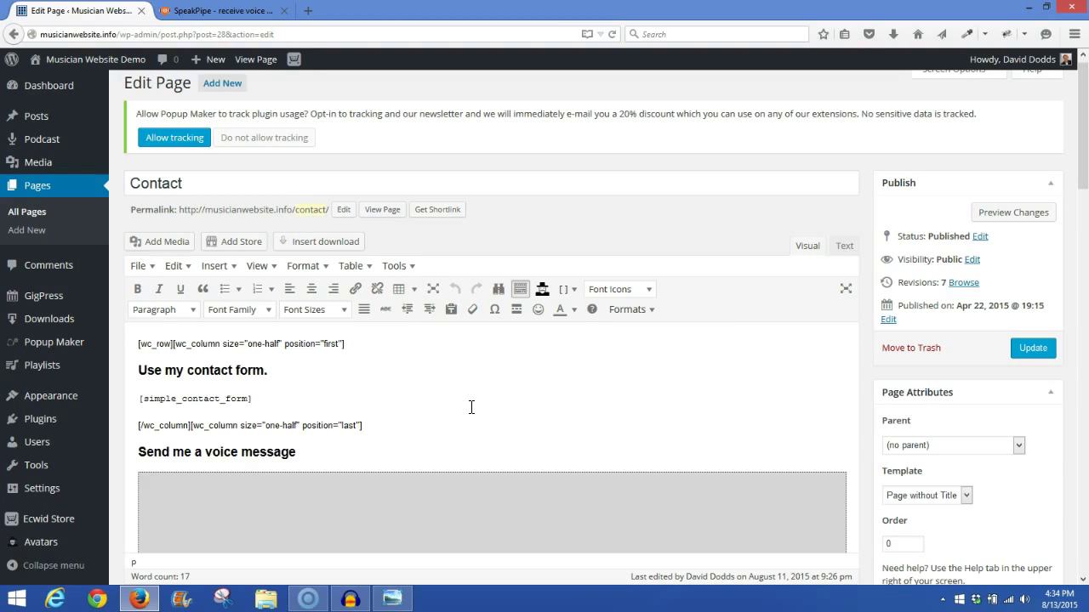
pyautogui.click(844, 247)
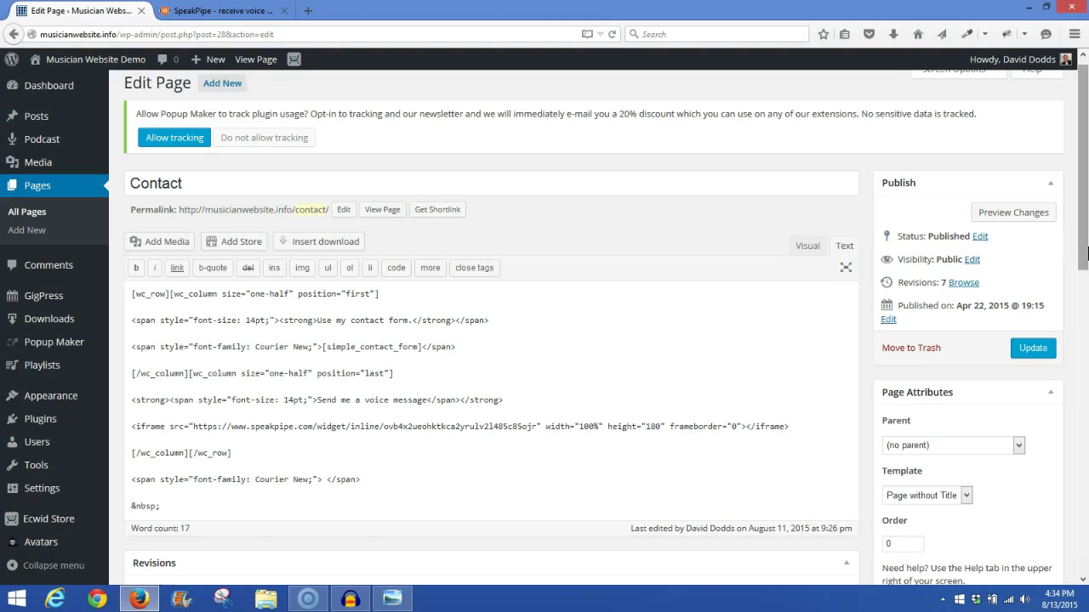
pyautogui.moveTo(1087, 251); pyautogui.dragTo(1086, 283)
pyautogui.scroll(1, 729, 368)
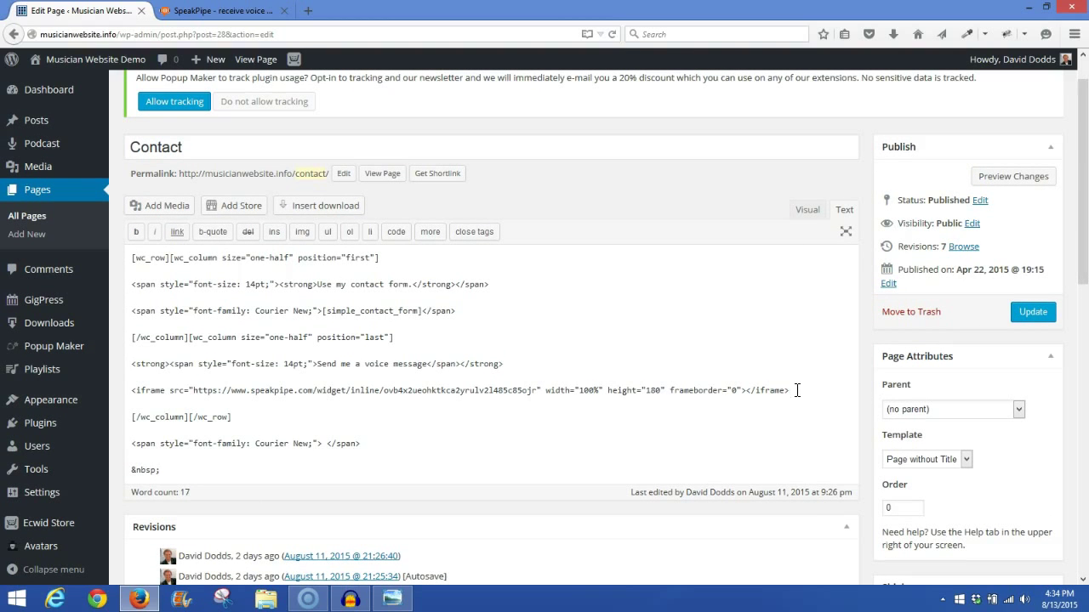
pyautogui.moveTo(797, 392); pyautogui.dragTo(826, 396)
pyautogui.click(128, 400)
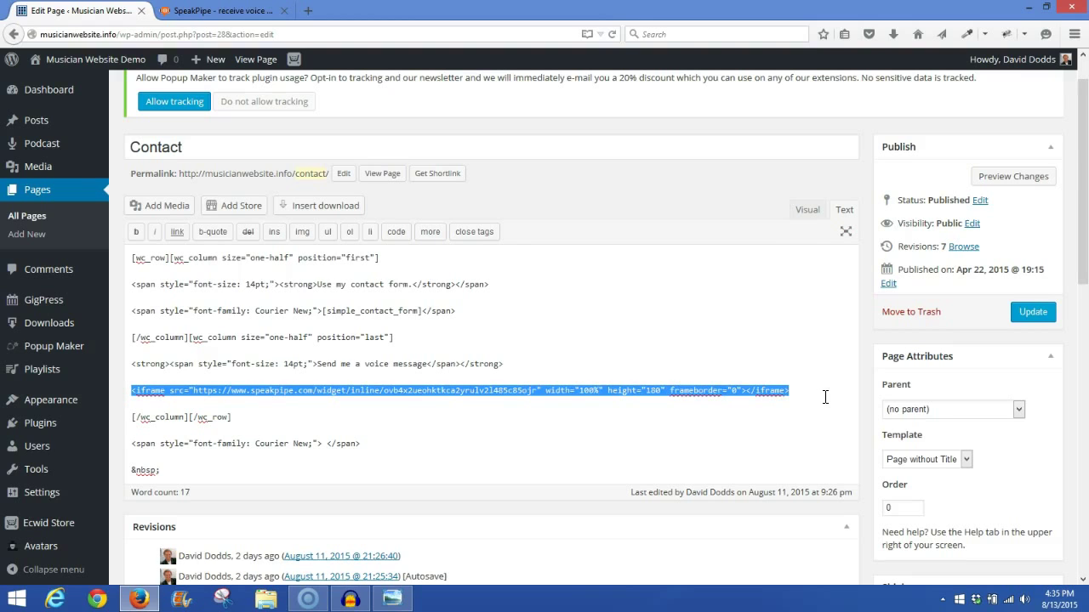
# Step: Switch to the Visual editor and look at the shortcode list's Columns option without inserting anything
pyautogui.click(805, 211)
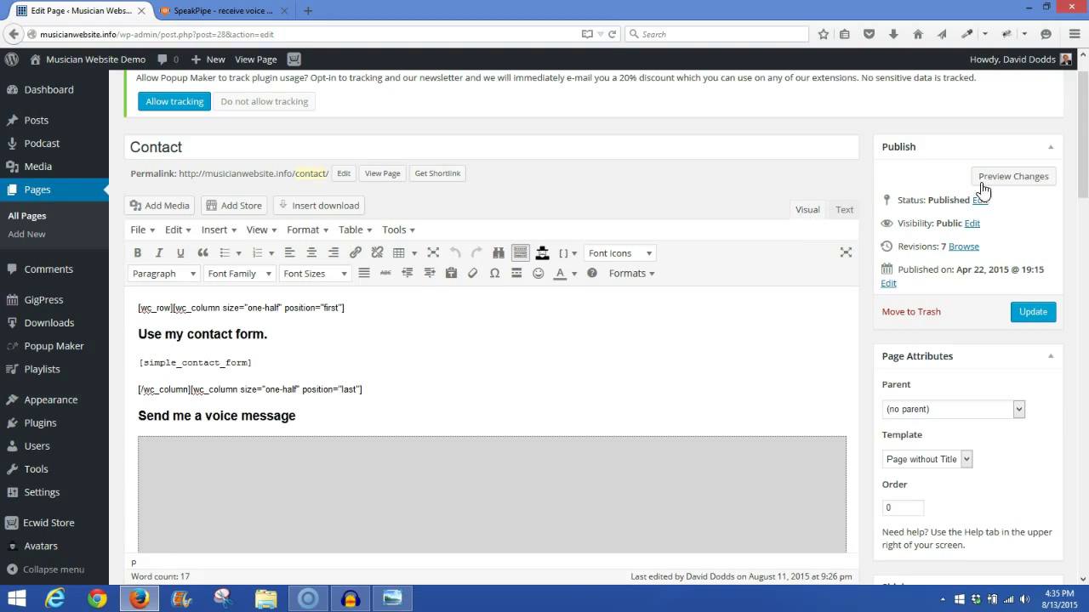
pyautogui.moveTo(1084, 179); pyautogui.dragTo(1086, 153)
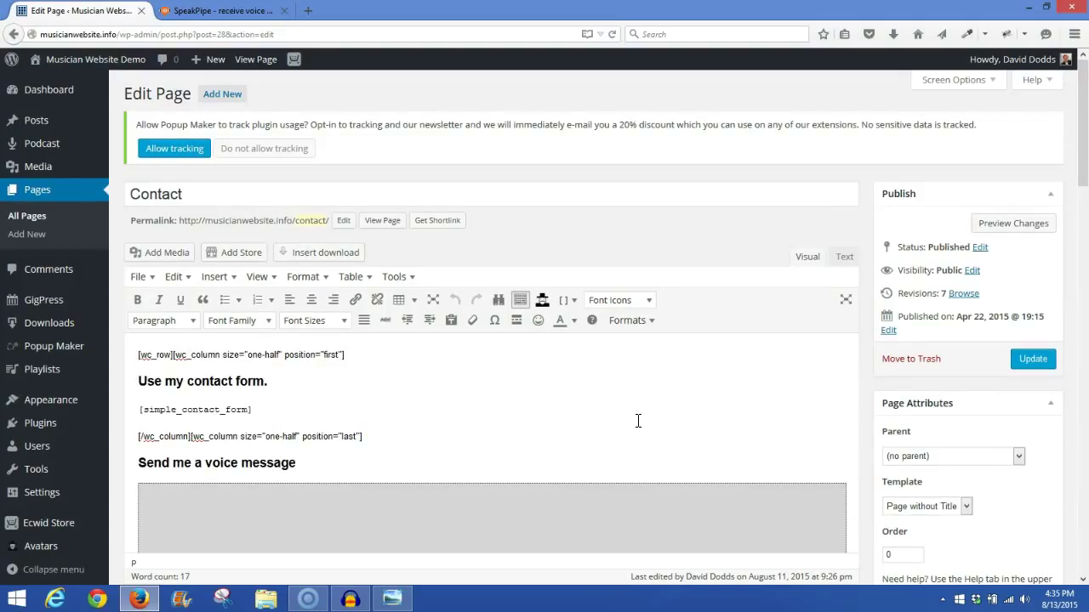
pyautogui.click(576, 305)
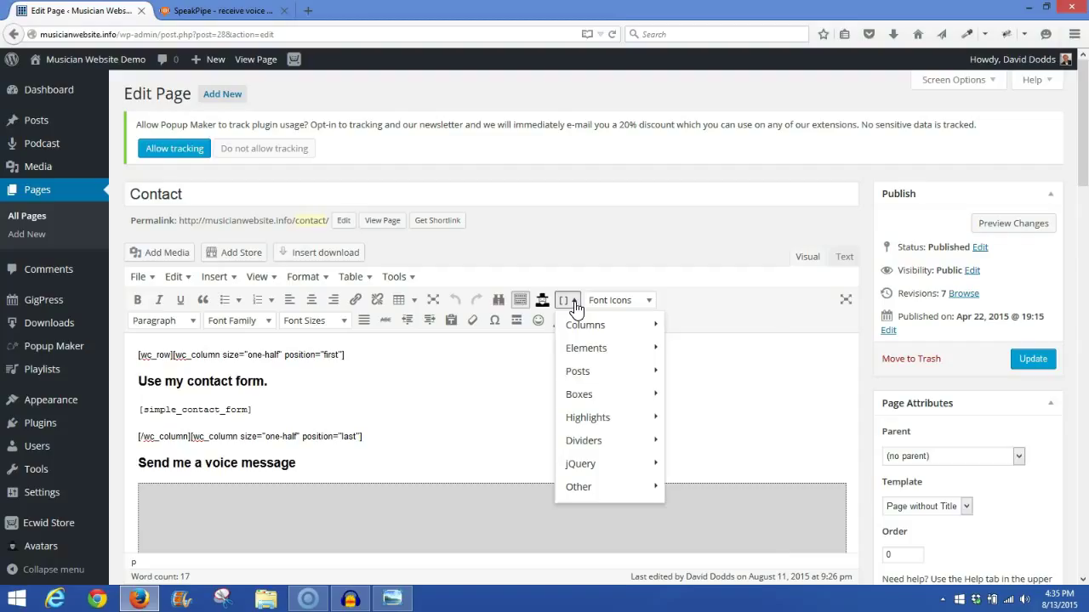
pyautogui.moveTo(583, 328)
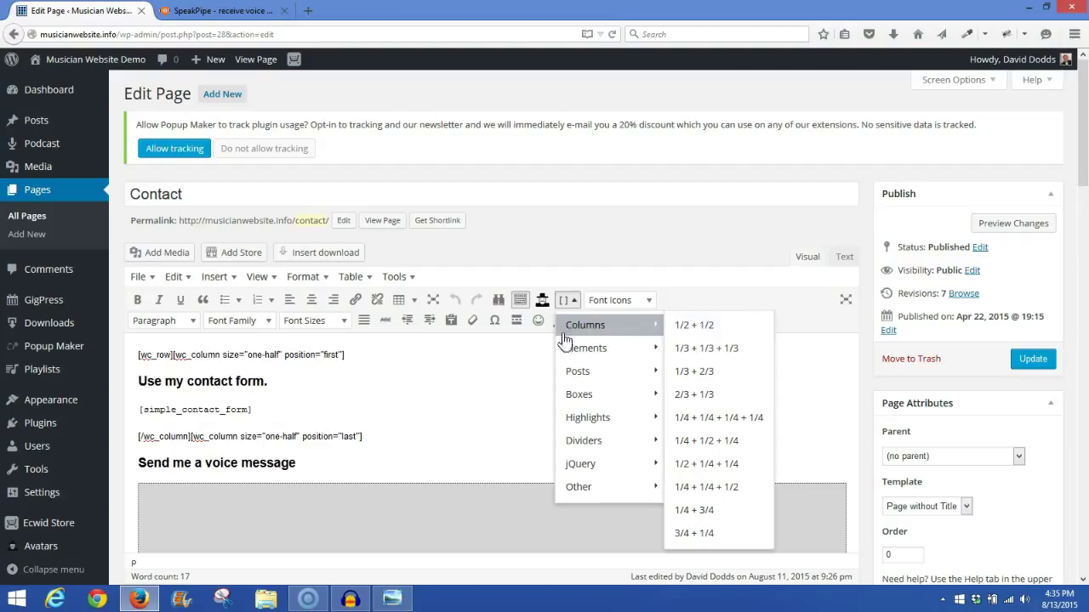
pyautogui.click(495, 368)
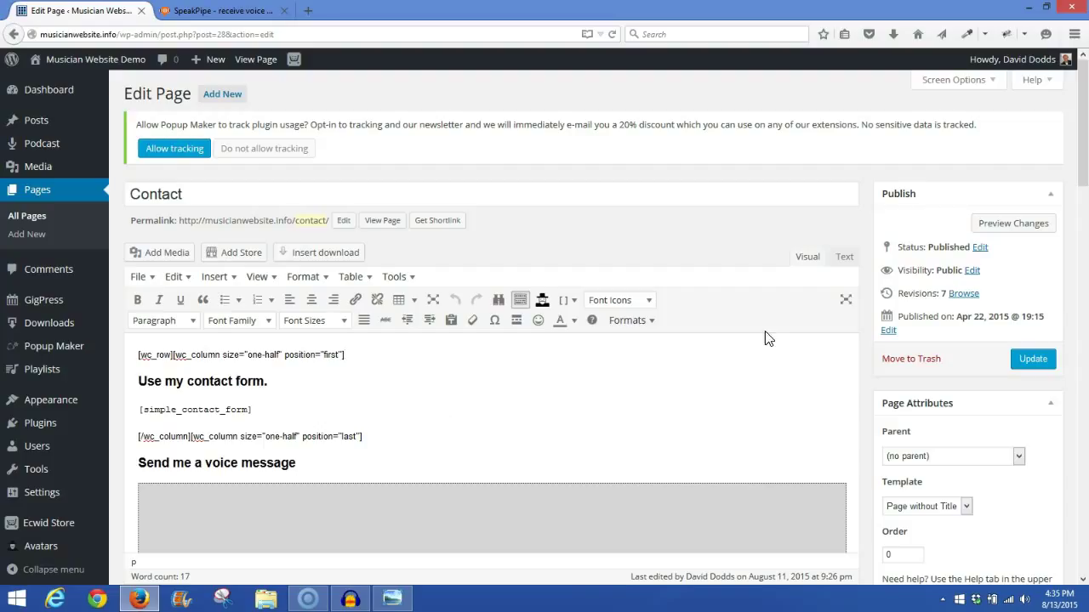
# Step: View the live Contact page via the home page and CONTACT menu, scrolling to the sidebar recorder
pyautogui.click(259, 62)
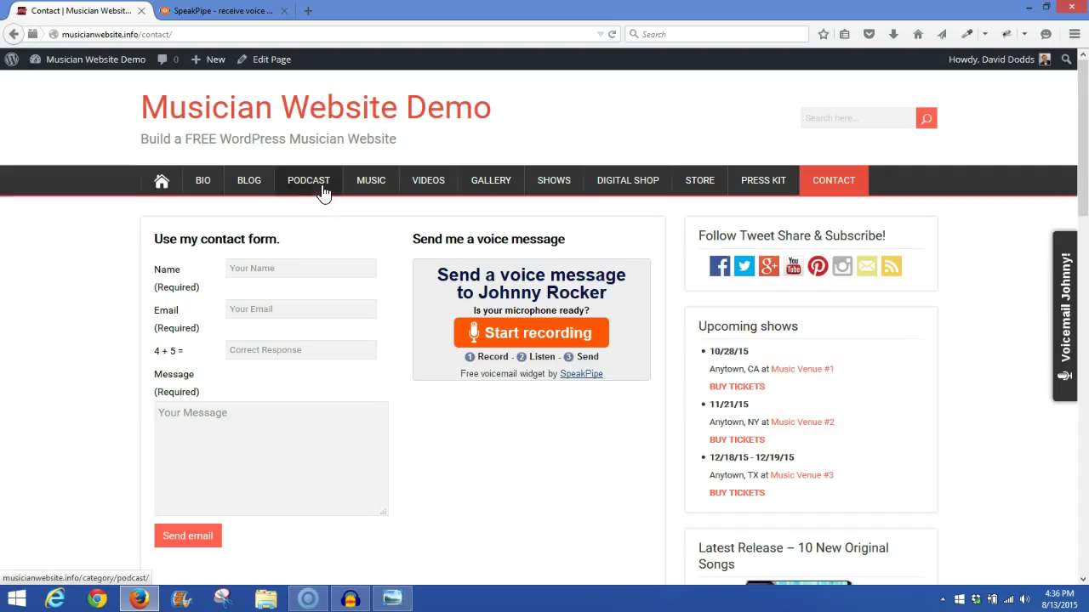
pyautogui.click(278, 117)
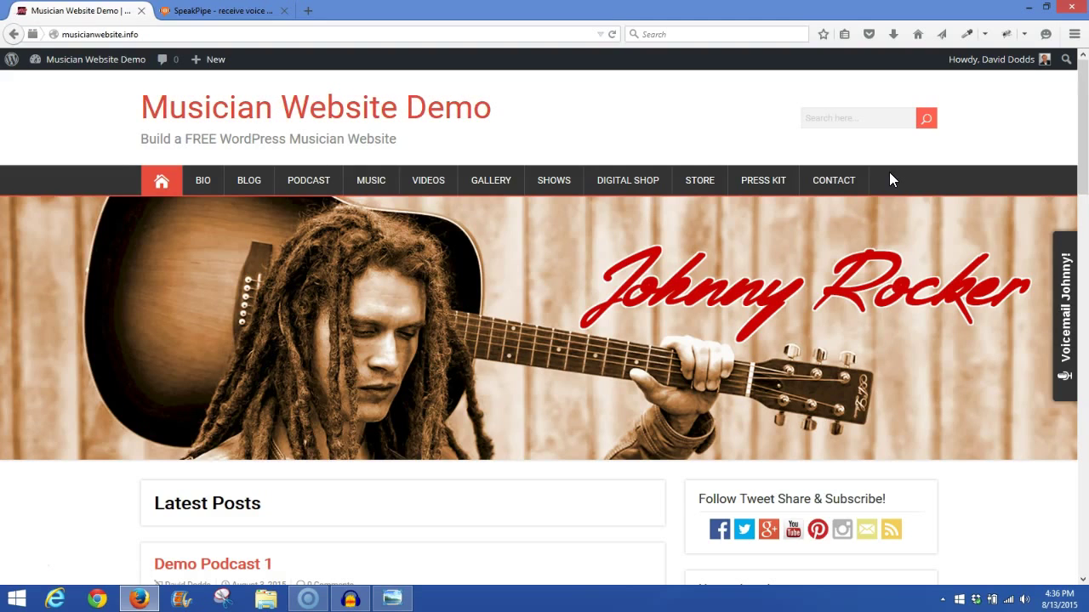
pyautogui.click(833, 187)
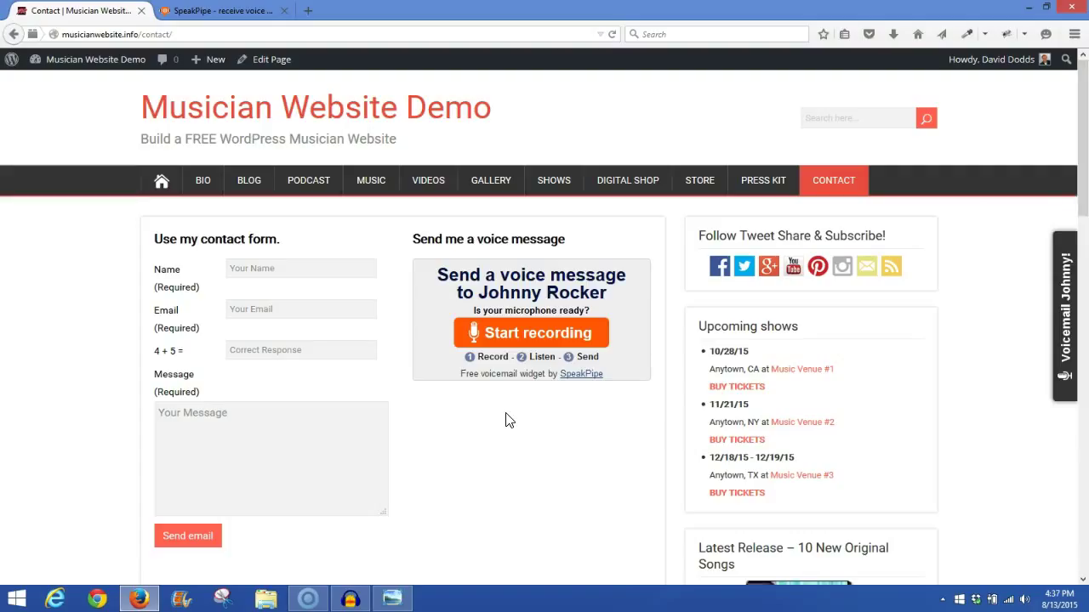
pyautogui.moveTo(1082, 194); pyautogui.dragTo(1084, 545)
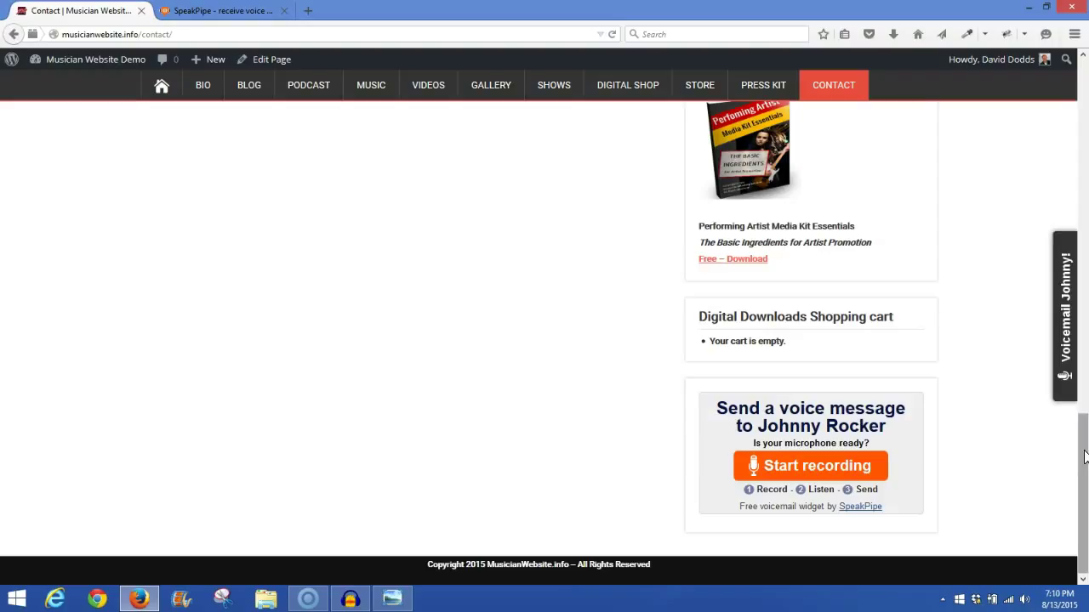
# Step: Return to the home page and open the 'Send a voice message to Johnny Rocker' popup from the Voicemail Johnny! tab
pyautogui.click(162, 88)
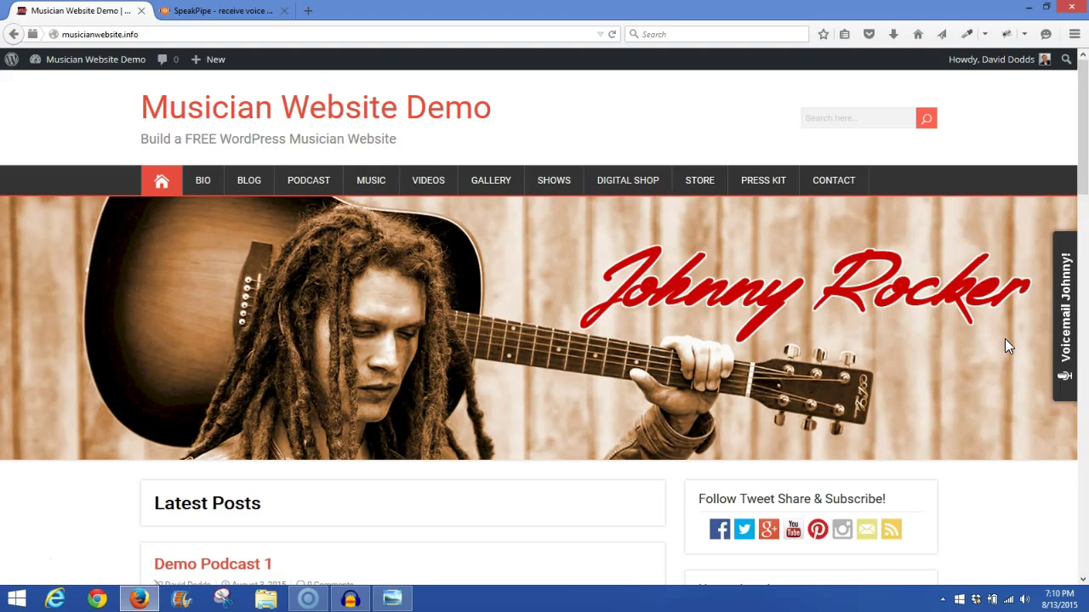
pyautogui.click(1067, 324)
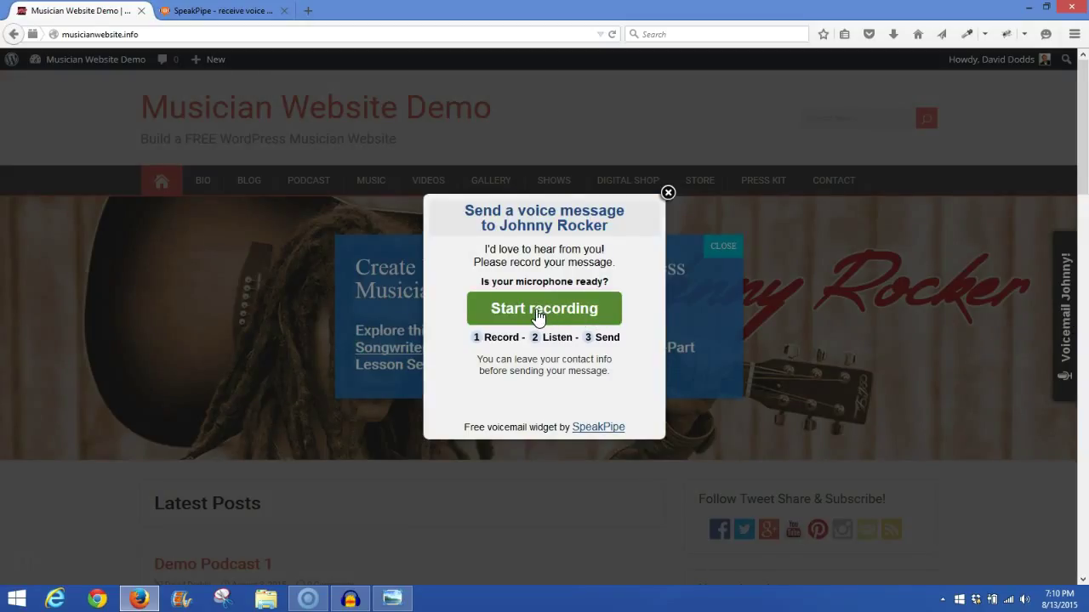
# Step: Record a 00:17 test voice message, allowing microphone access in the Flash settings
pyautogui.click(538, 313)
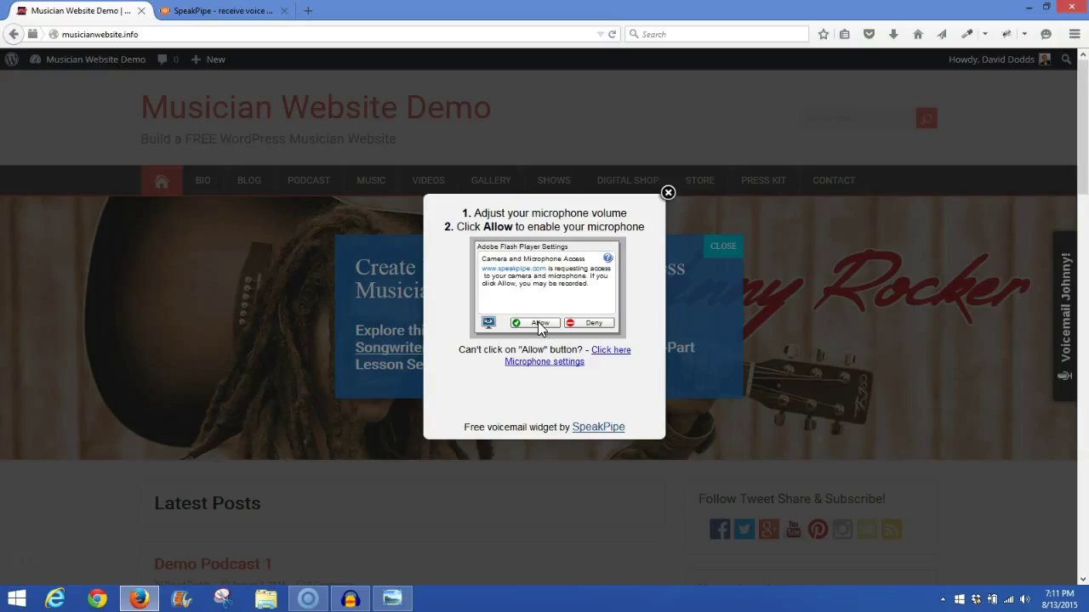
pyautogui.click(539, 324)
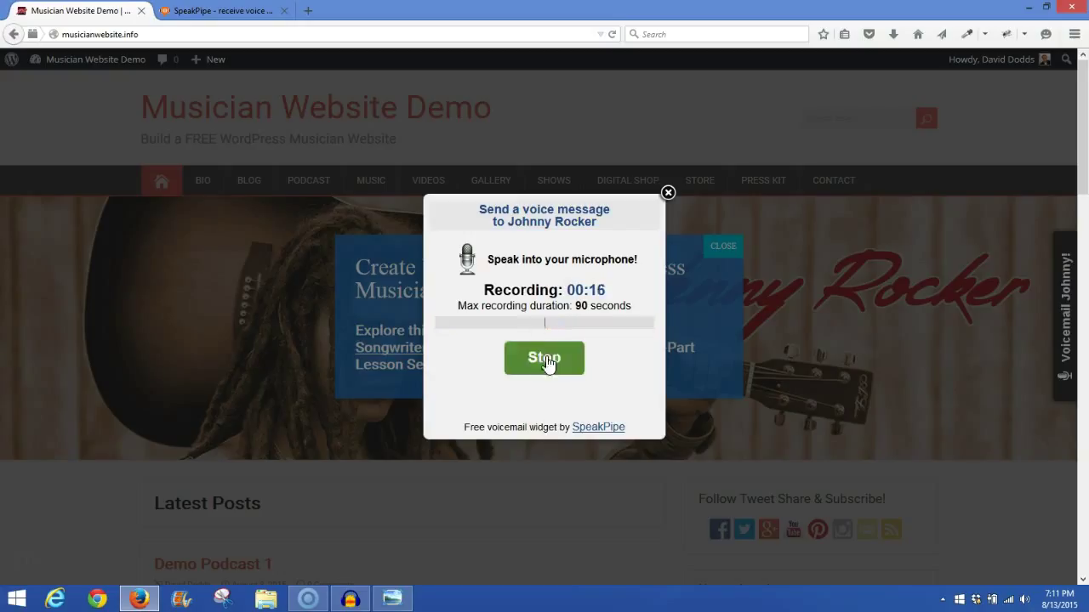
pyautogui.click(545, 358)
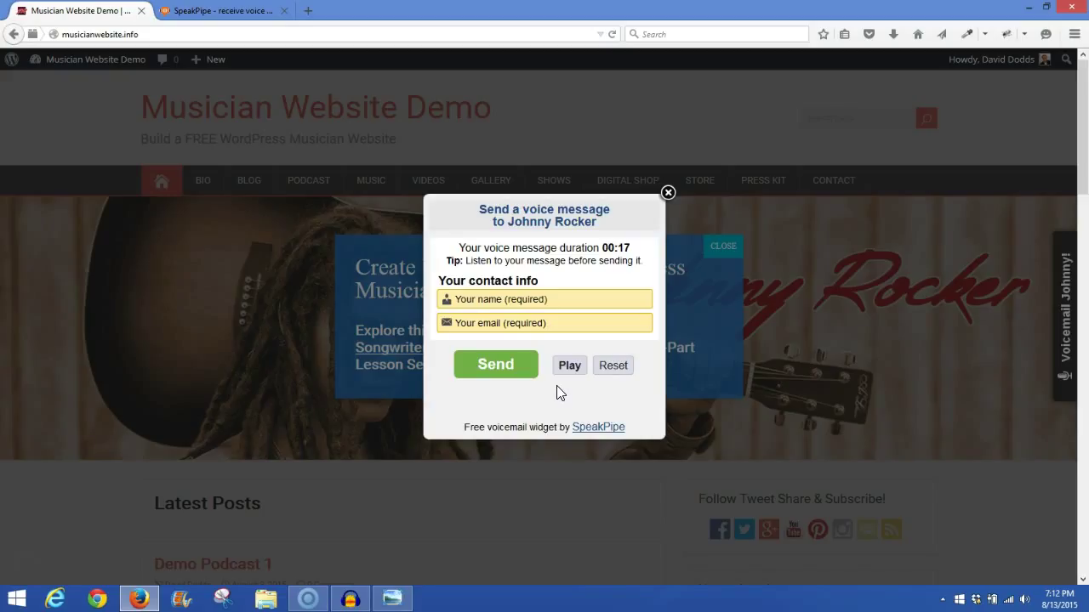
# Step: Play back the 00:17 recording, then proceed to the contact info step
pyautogui.click(569, 366)
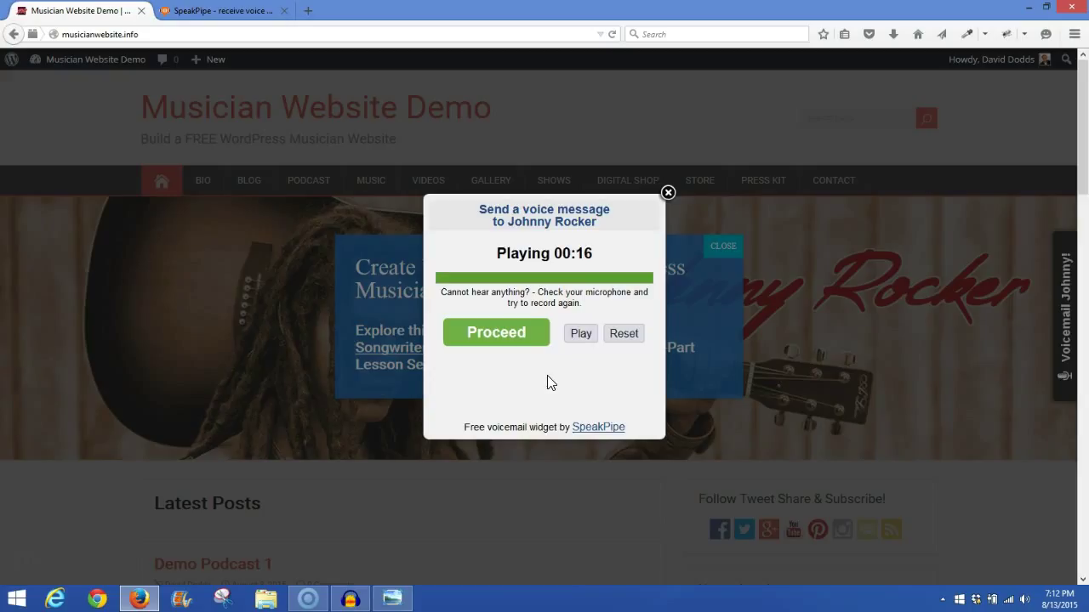
pyautogui.click(501, 341)
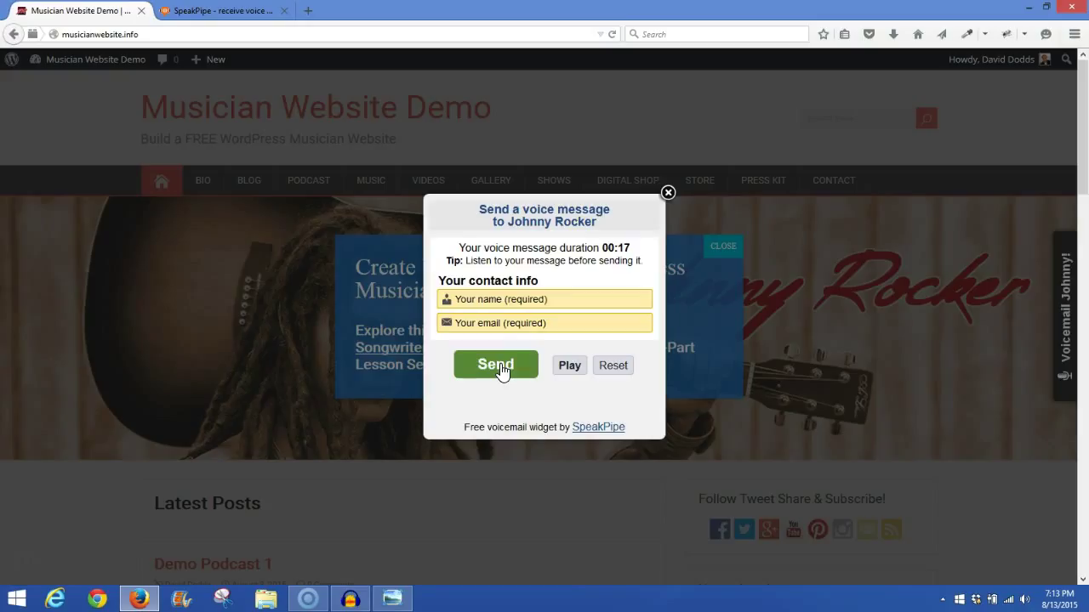
# Step: Enter the sender's first name and e-mail address in the Your name and Your email fields, then send the voice message
pyautogui.click(503, 372)
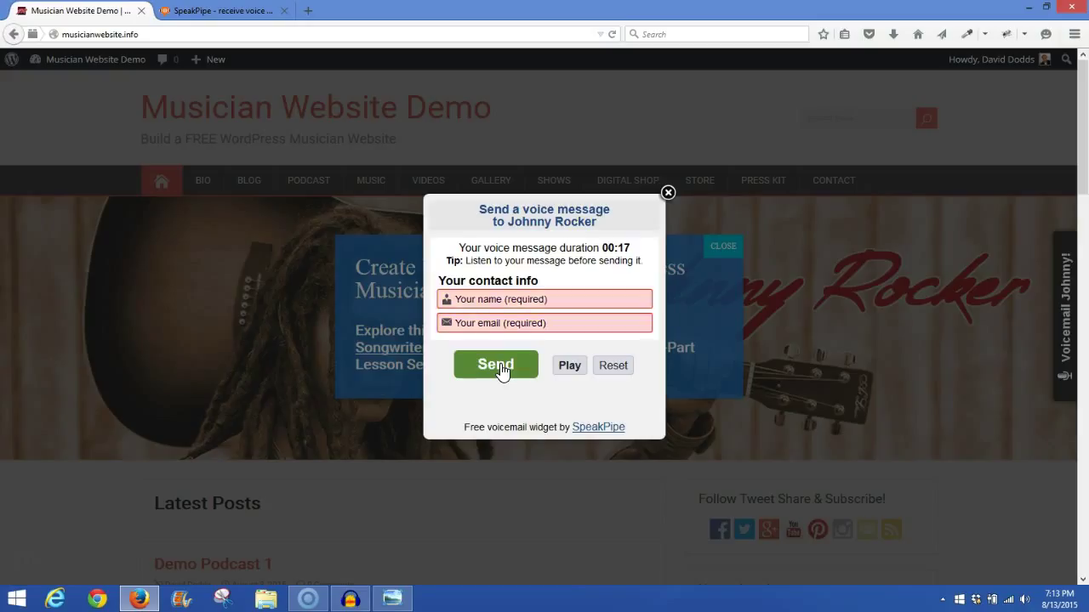
pyautogui.click(502, 301)
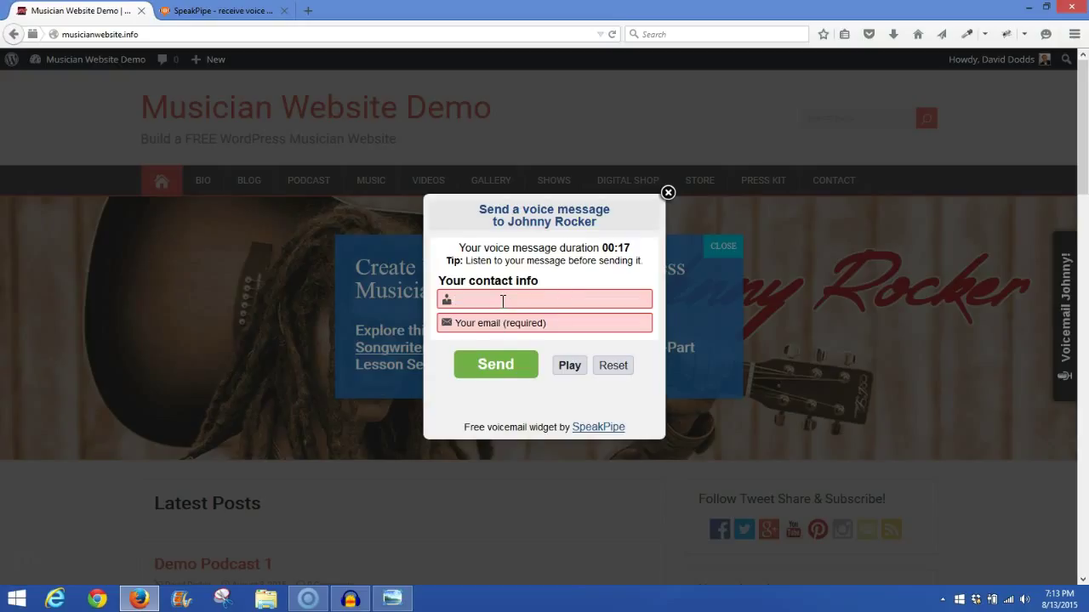
pyautogui.write('David')
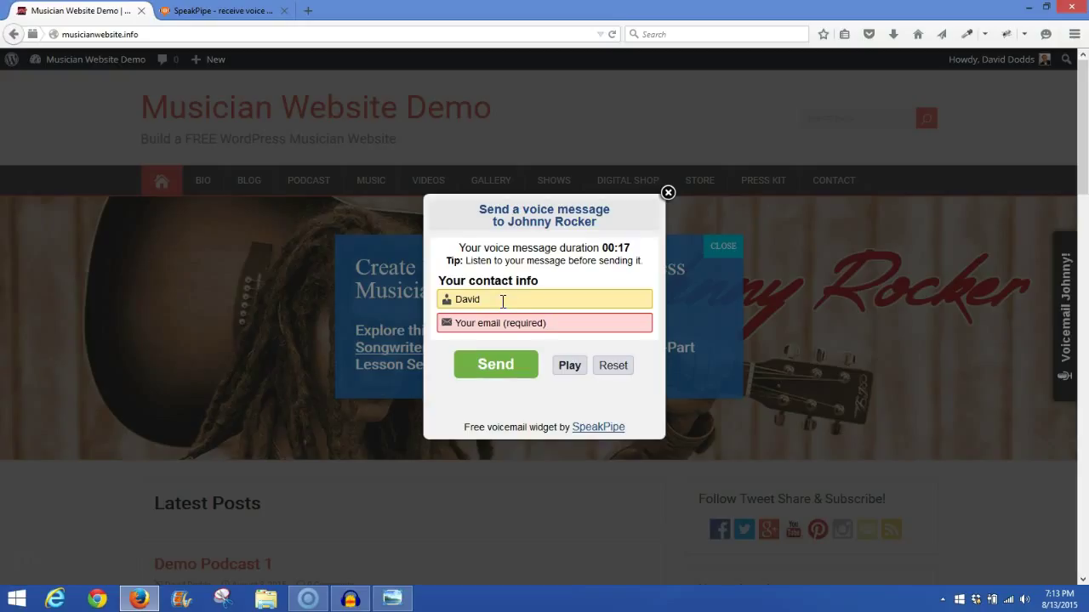
pyautogui.click(500, 323)
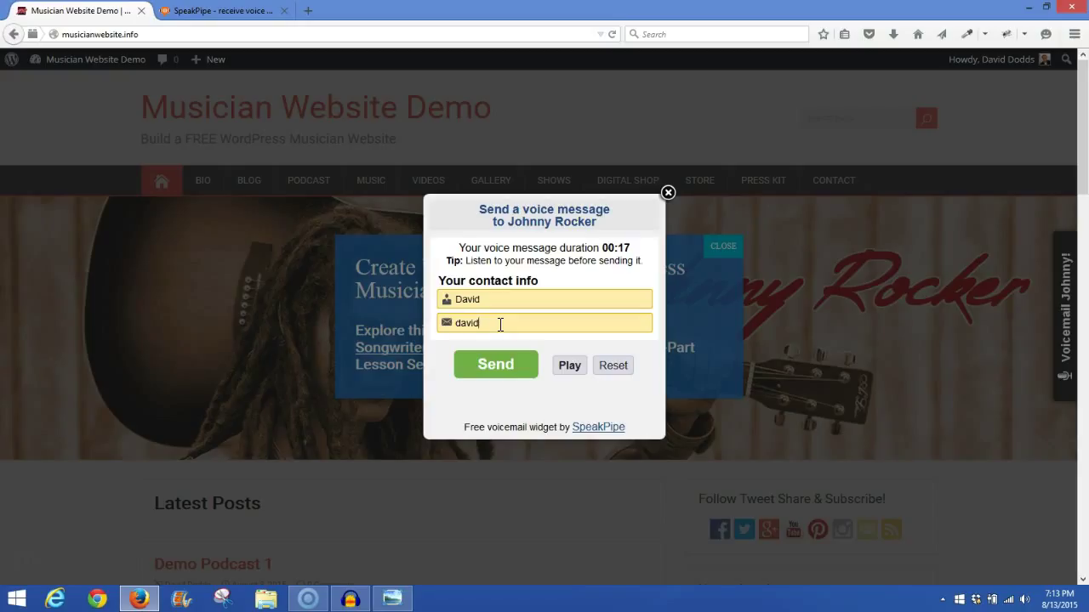
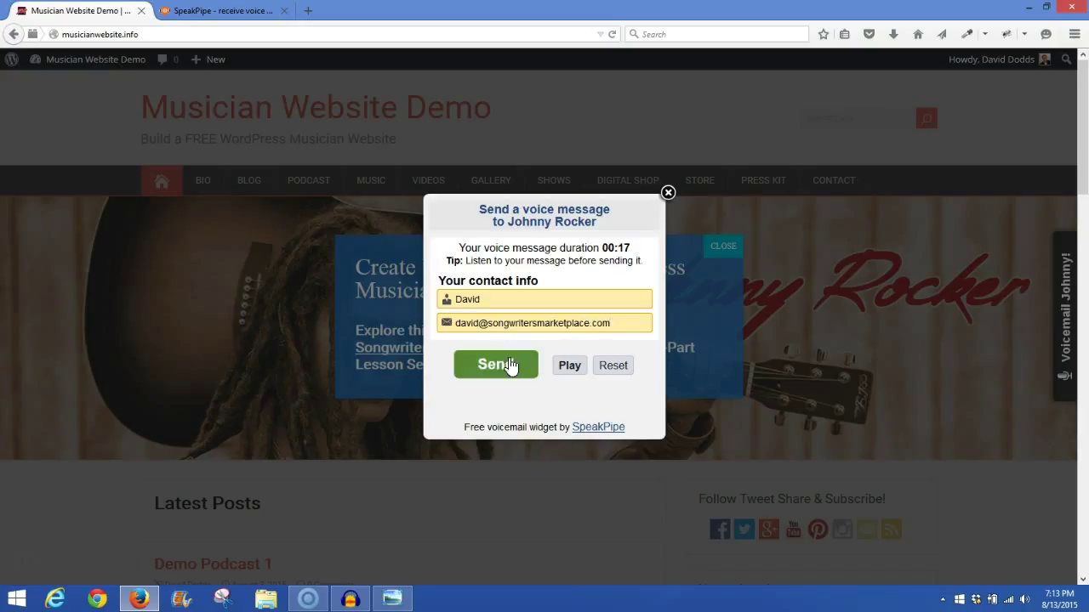
pyautogui.click(500, 365)
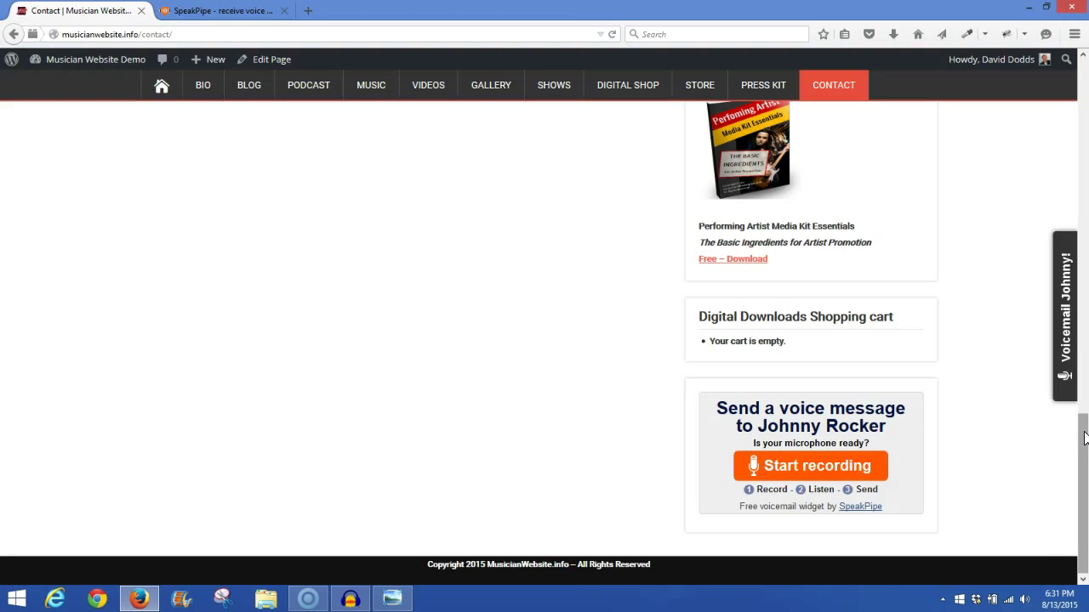
# Step: Scroll to the top of the Contact page and use the Musician Website Demo title to return home
pyautogui.moveTo(1084, 437); pyautogui.dragTo(1084, 83)
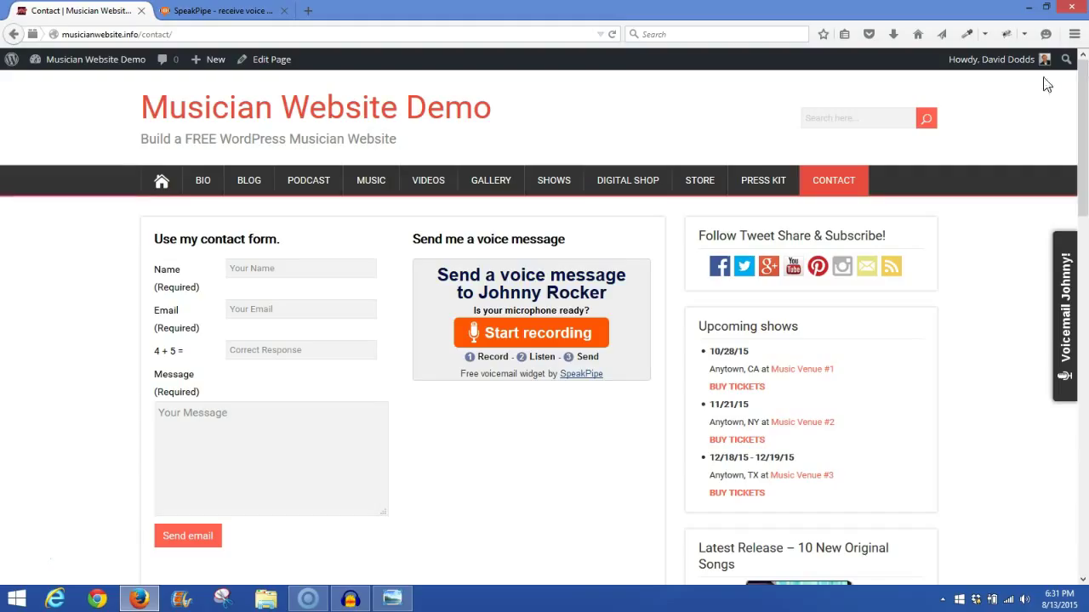
pyautogui.click(251, 117)
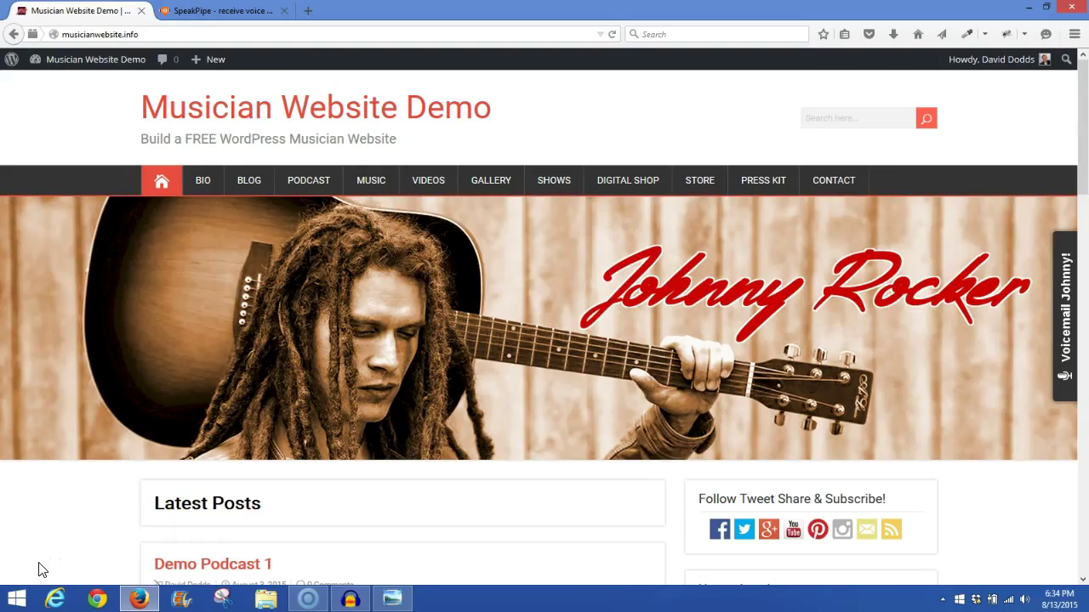